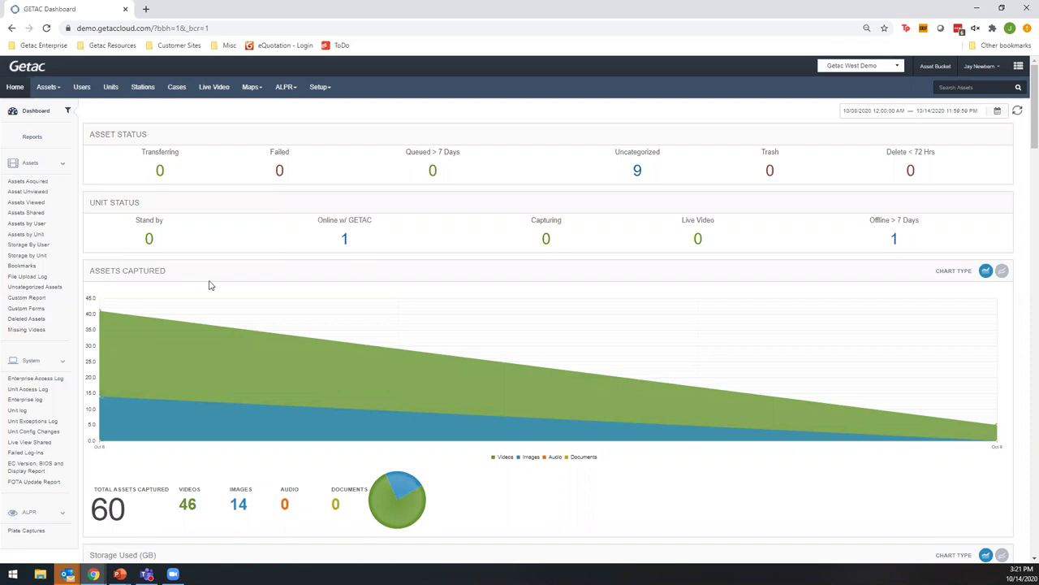
# Open the list of available assets
pyautogui.scroll(-3, 209, 285)
pyautogui.scroll(3, 208, 285)
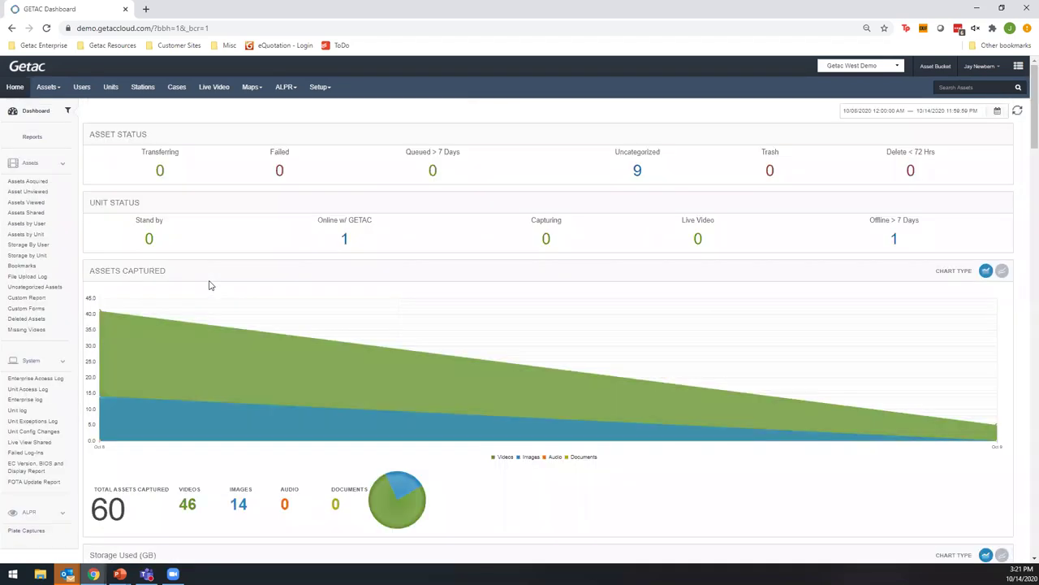
pyautogui.click(51, 88)
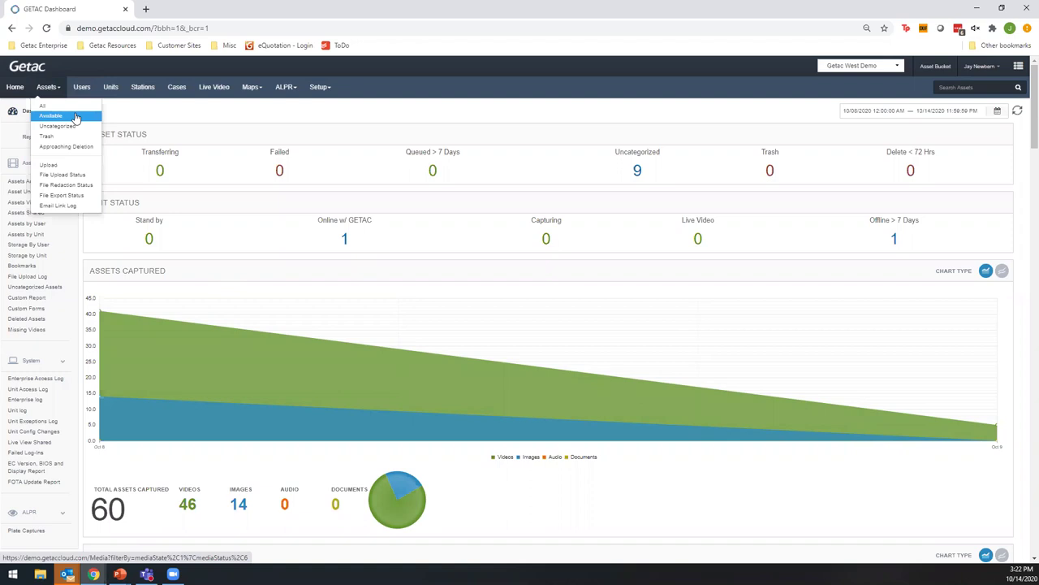
pyautogui.click(76, 118)
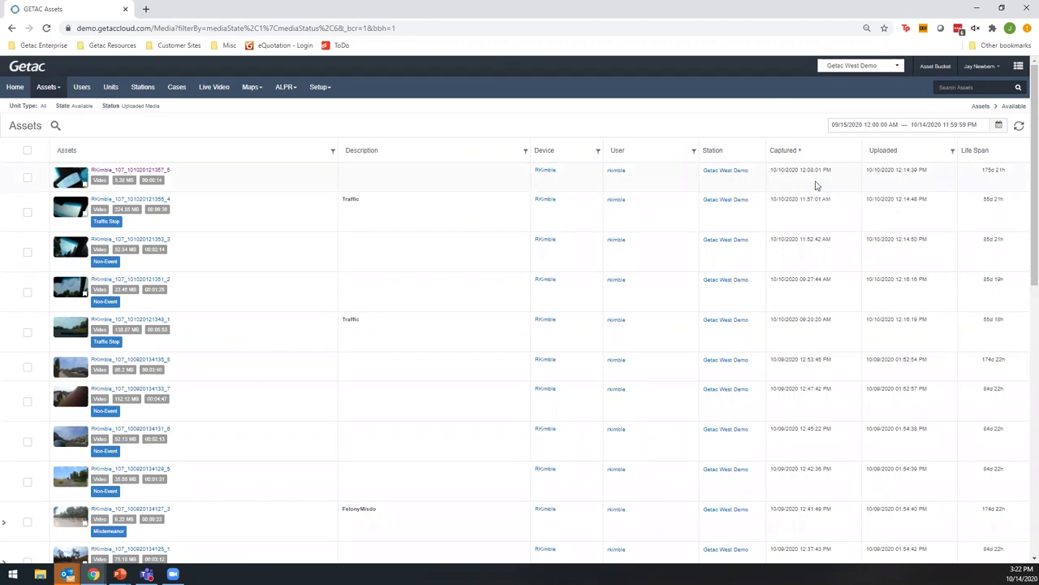
pyautogui.tripleClick(781, 169)
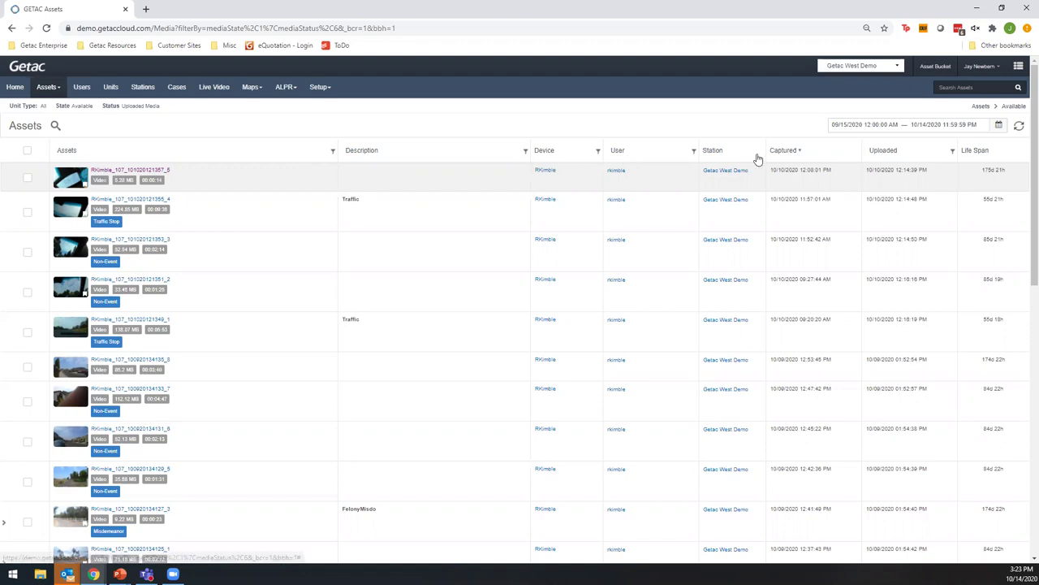
pyautogui.moveTo(89, 213)
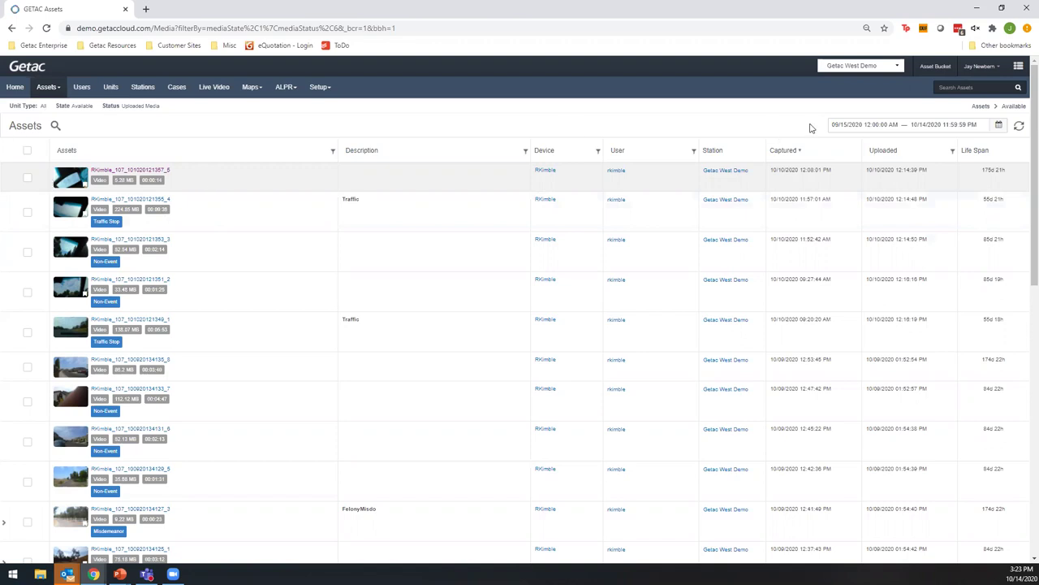
# Restrict the asset list to the custom date range 05/01/2020 through 10/09/2020
pyautogui.click(837, 129)
pyautogui.click(733, 176)
pyautogui.click(732, 176)
pyautogui.click(733, 176)
pyautogui.click(733, 176)
pyautogui.click(802, 202)
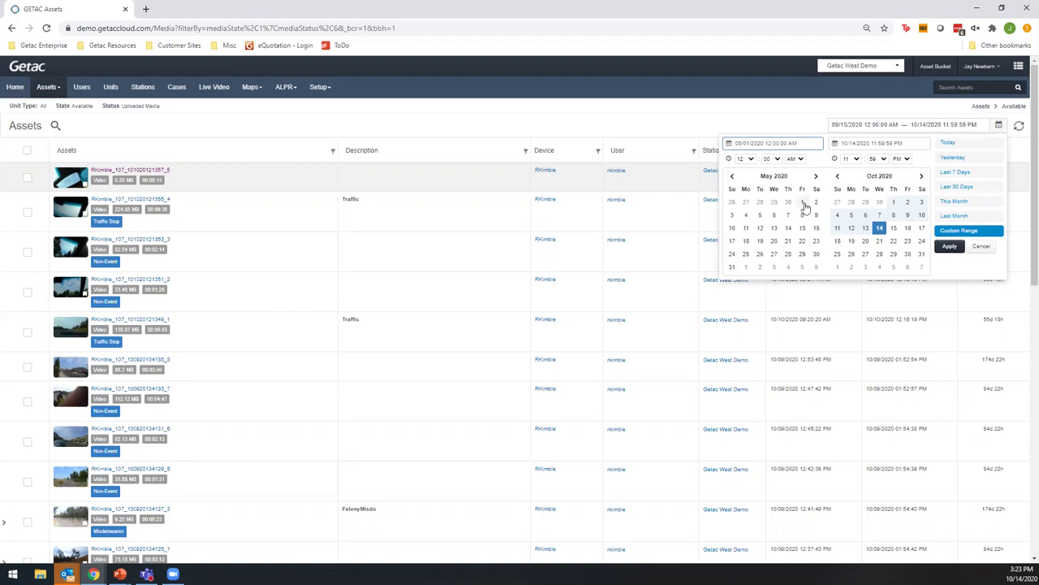
pyautogui.click(907, 214)
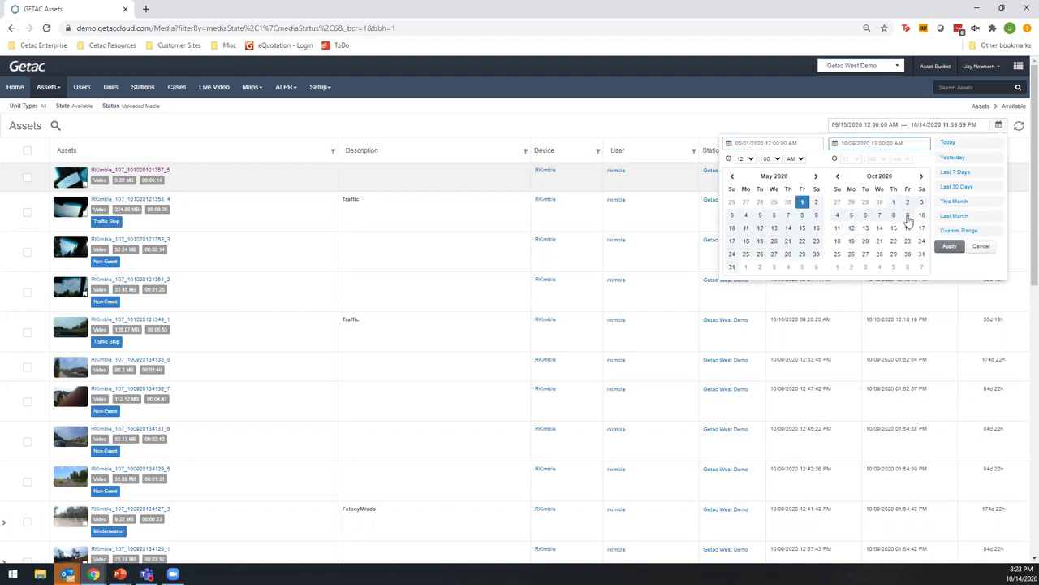
pyautogui.click(950, 246)
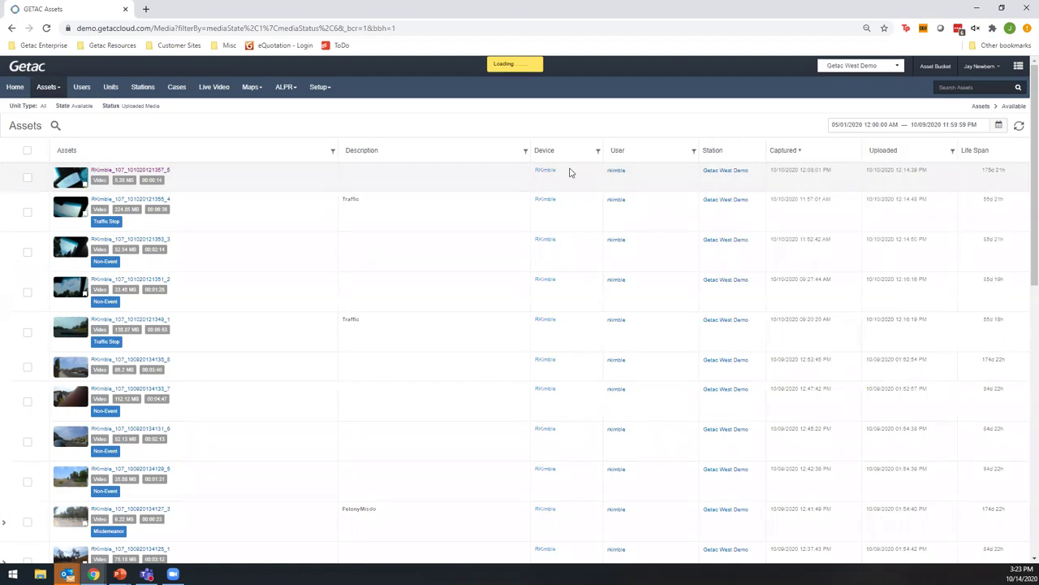
# Filter the asset list to entries whose description contains 317
pyautogui.click(525, 153)
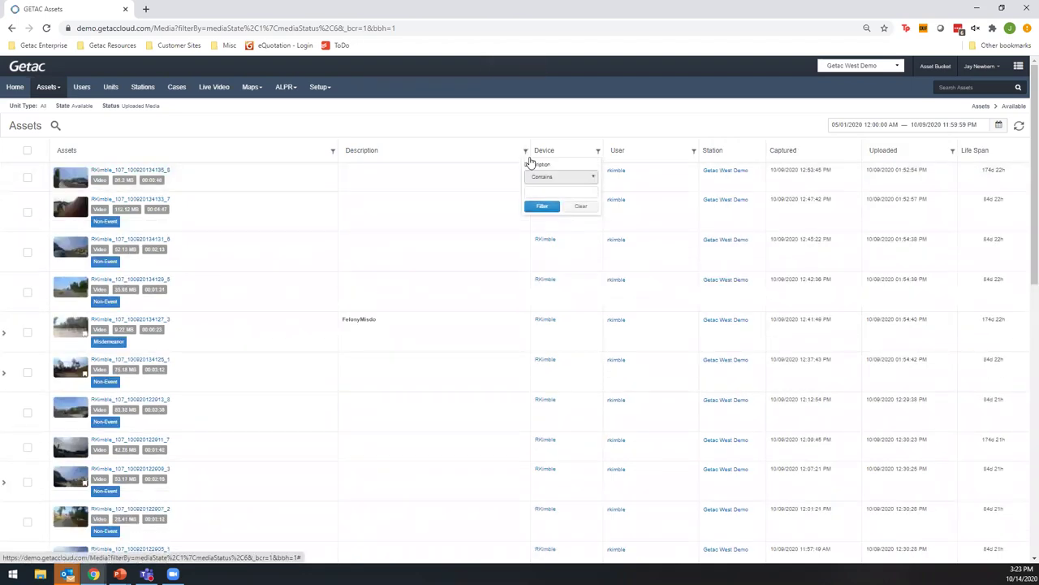
pyautogui.click(544, 191)
pyautogui.write('317')
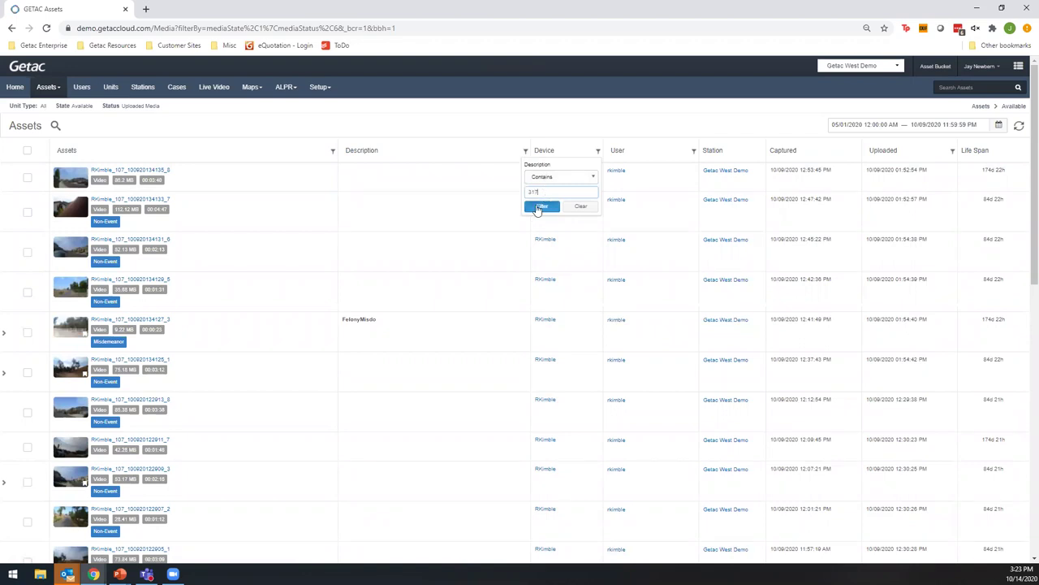
pyautogui.click(540, 207)
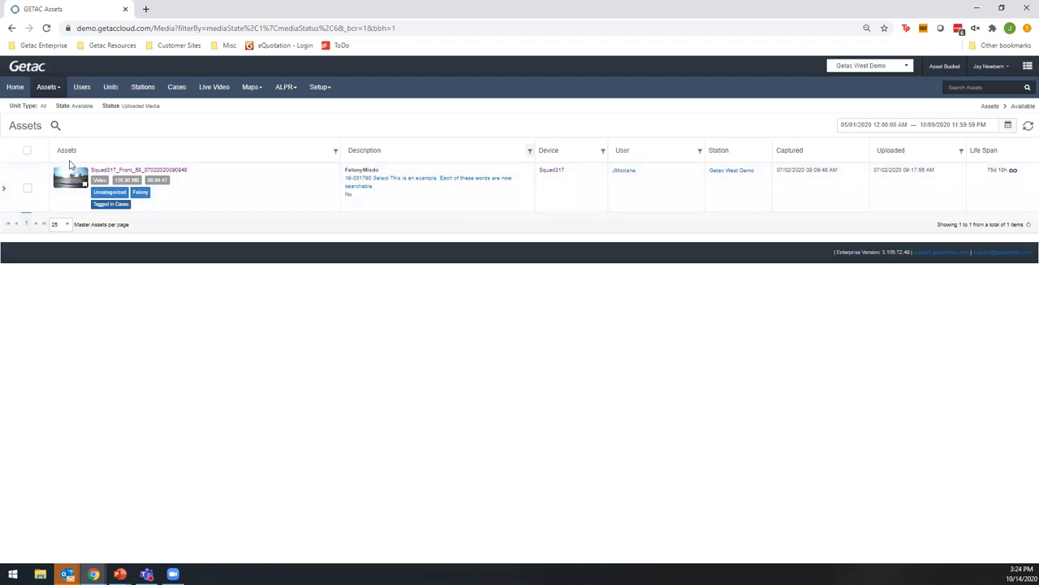
# Expand the Squad317 front video's row and look over its grouped videos and snapshot
pyautogui.click(5, 192)
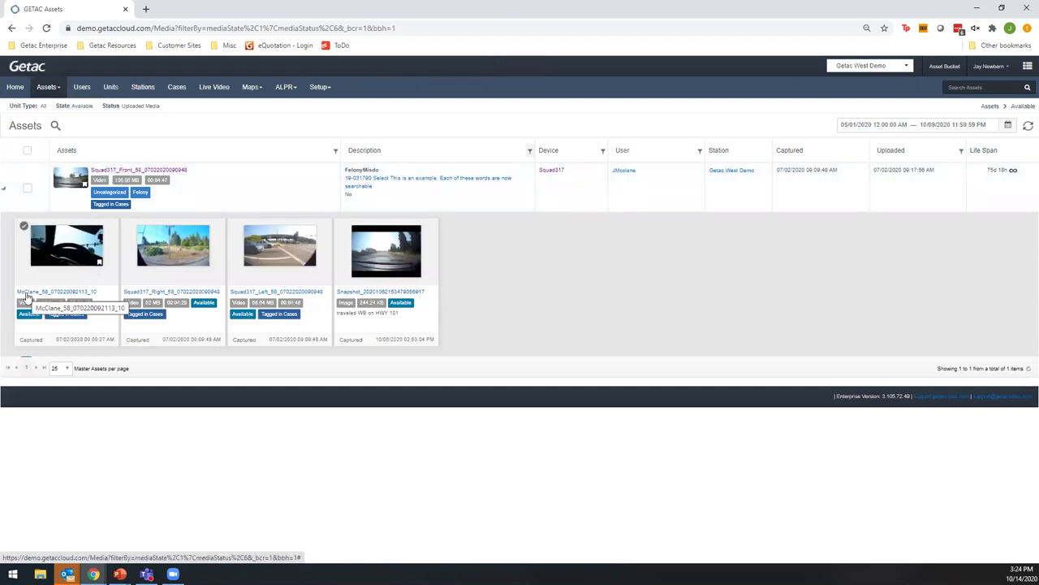
pyautogui.moveTo(158, 271)
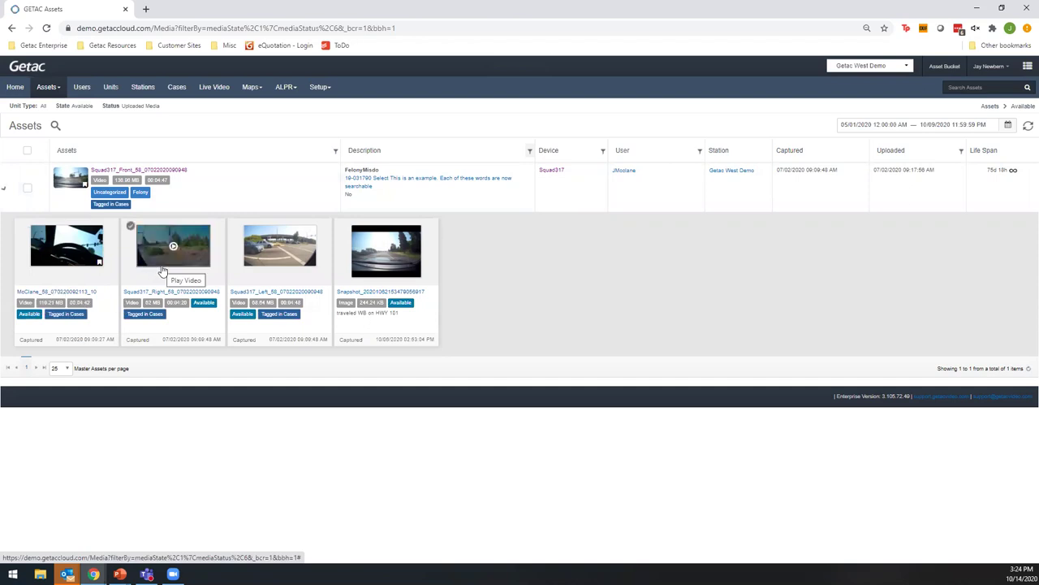
pyautogui.moveTo(294, 264)
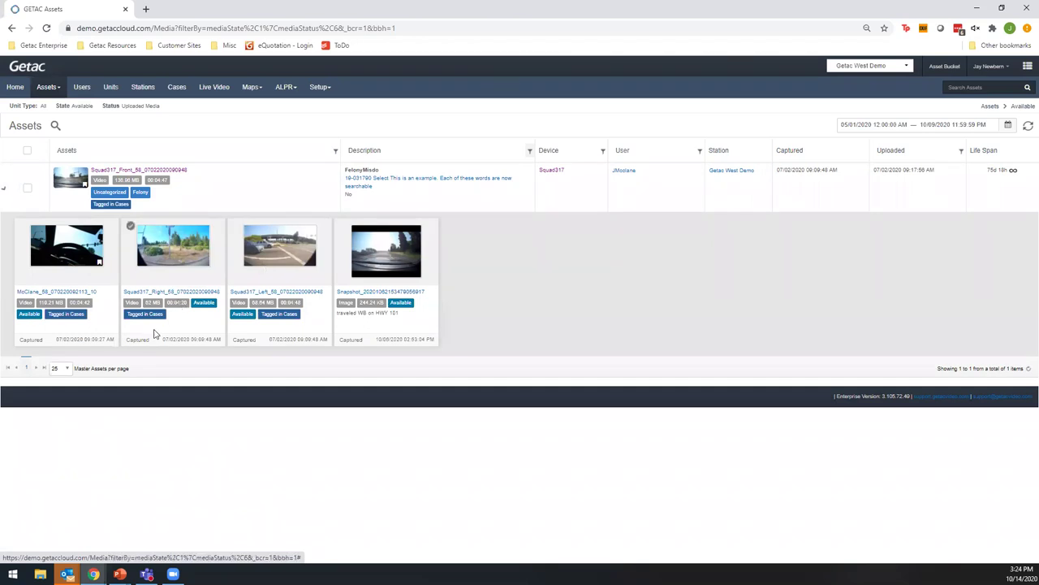
pyautogui.click(149, 172)
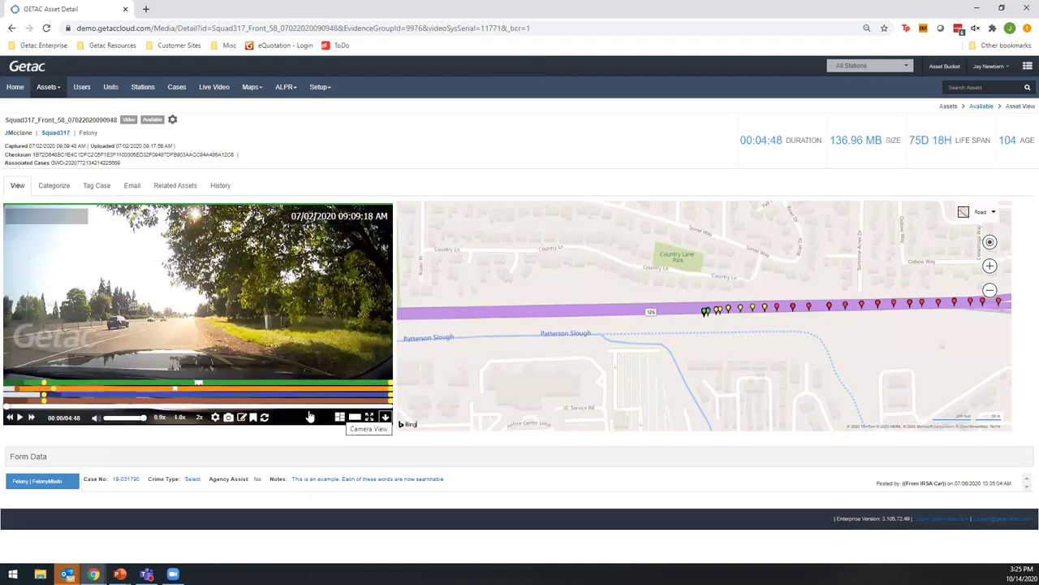
pyautogui.click(339, 417)
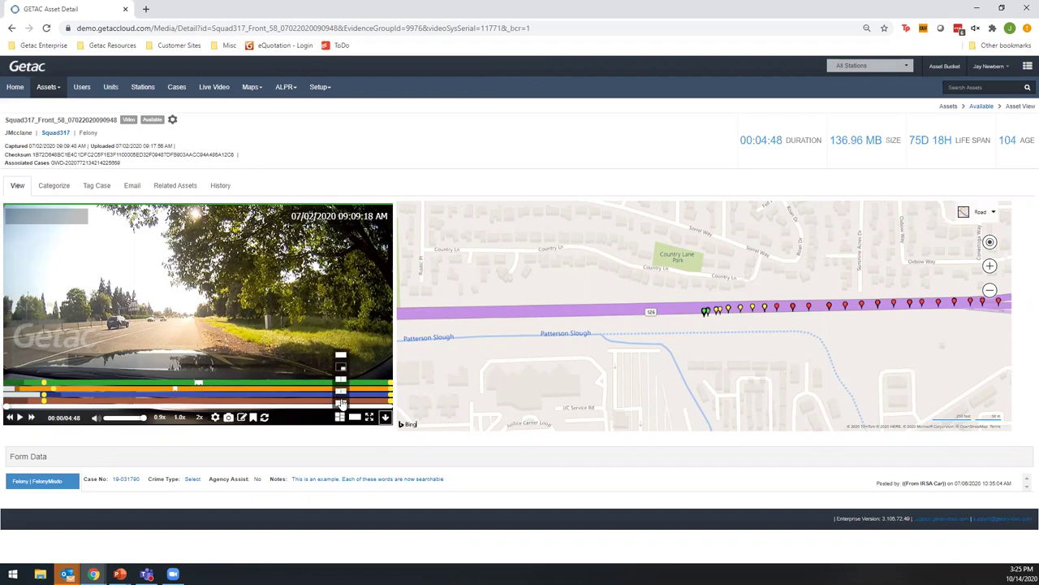
pyautogui.click(341, 403)
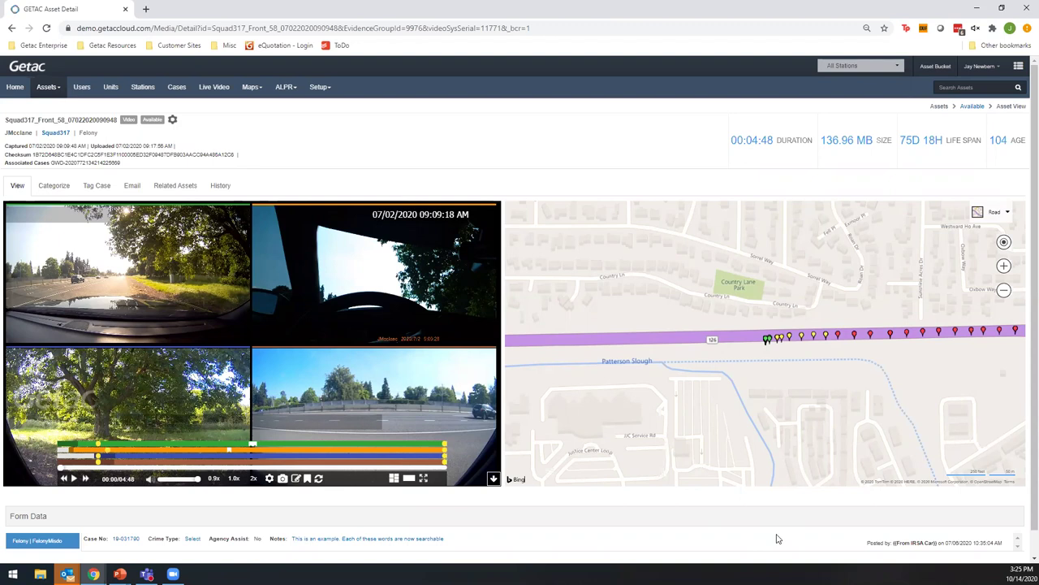
# Follow the GPS track on the map and jump the video to two yellow markers approaching the highway intersection
pyautogui.moveTo(900, 388); pyautogui.dragTo(692, 381)
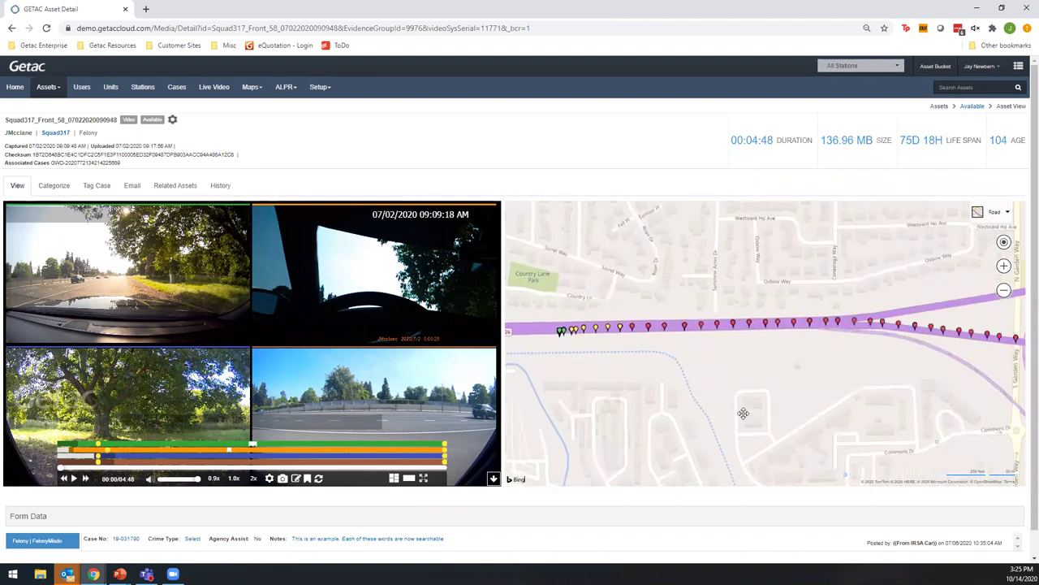
pyautogui.moveTo(967, 385); pyautogui.dragTo(655, 369)
pyautogui.scroll(2, 928, 382)
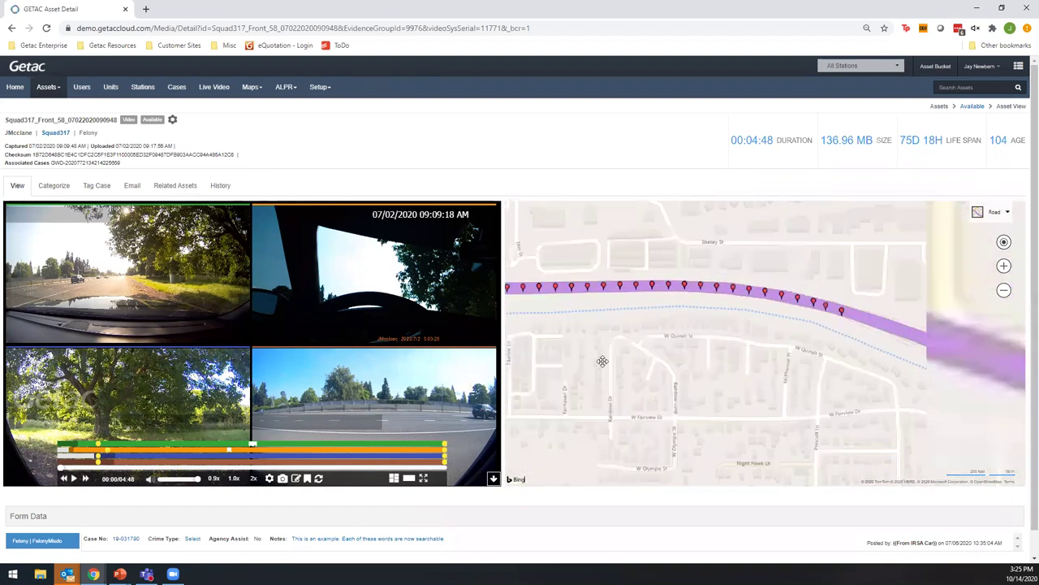
pyautogui.moveTo(819, 387); pyautogui.dragTo(800, 318)
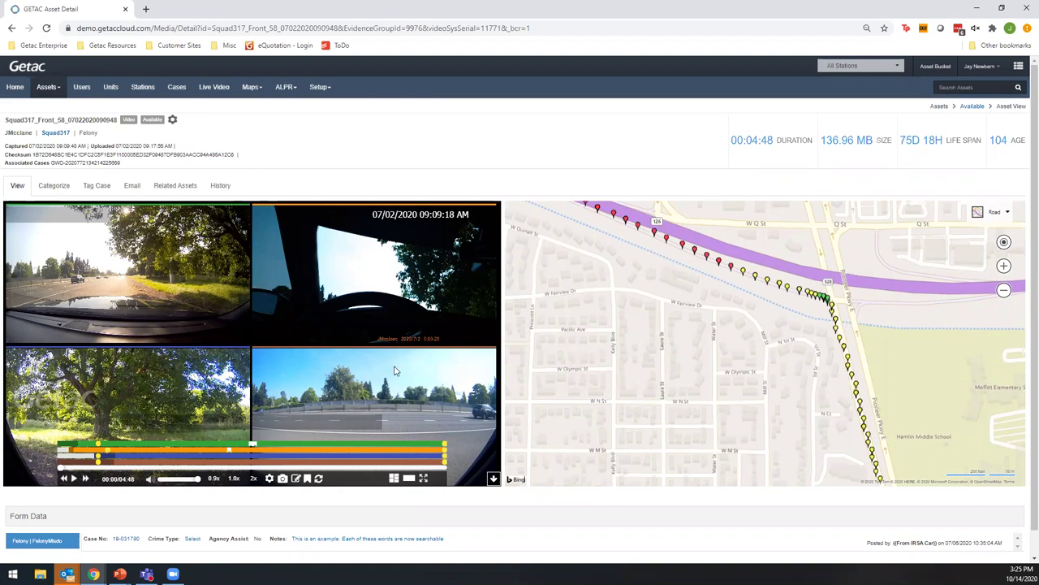
pyautogui.click(743, 275)
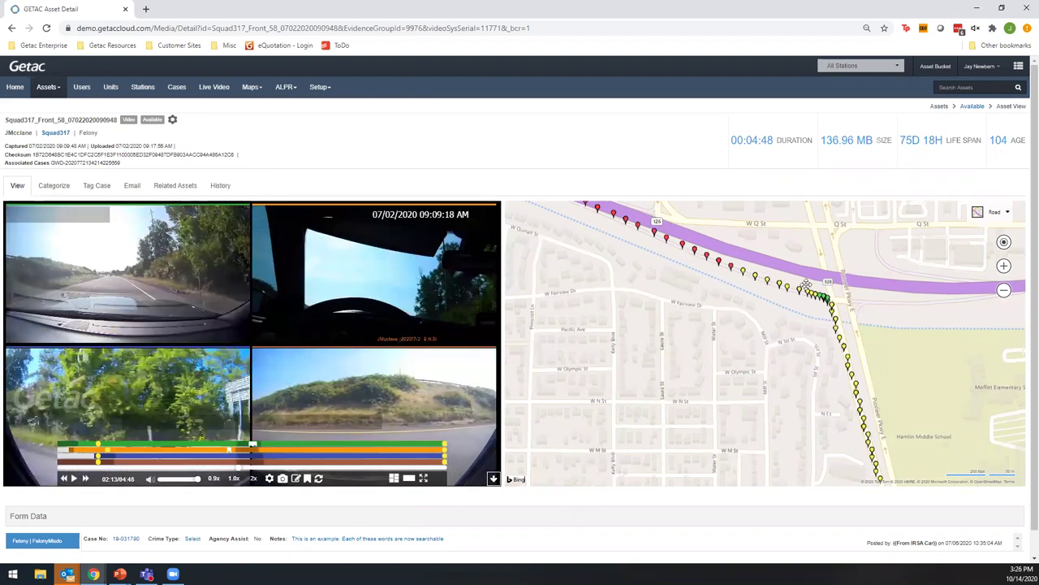
pyautogui.click(813, 298)
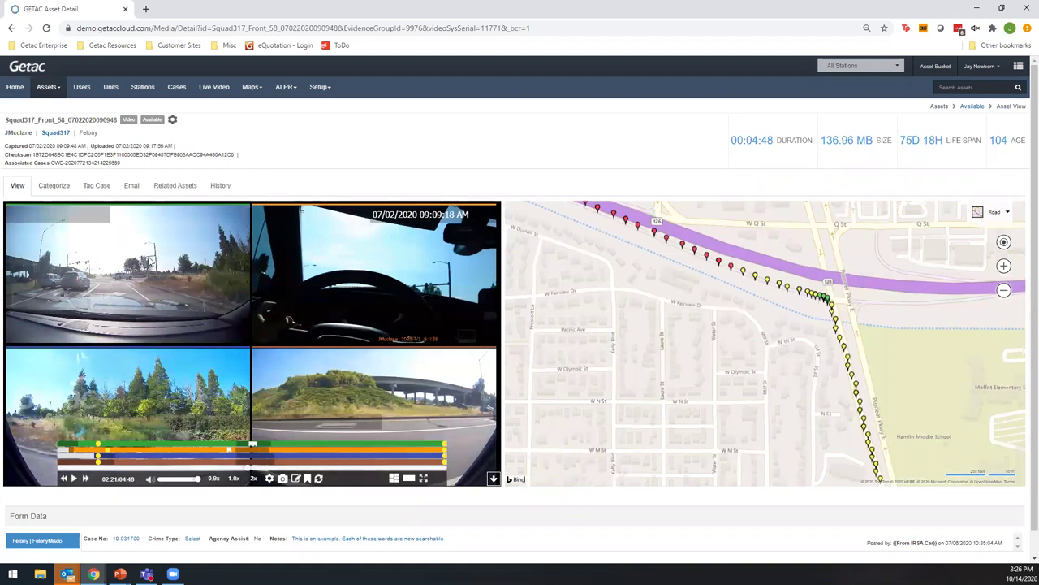
# Play the synchronized four-camera video briefly from the chosen map point and pause it
pyautogui.click(73, 480)
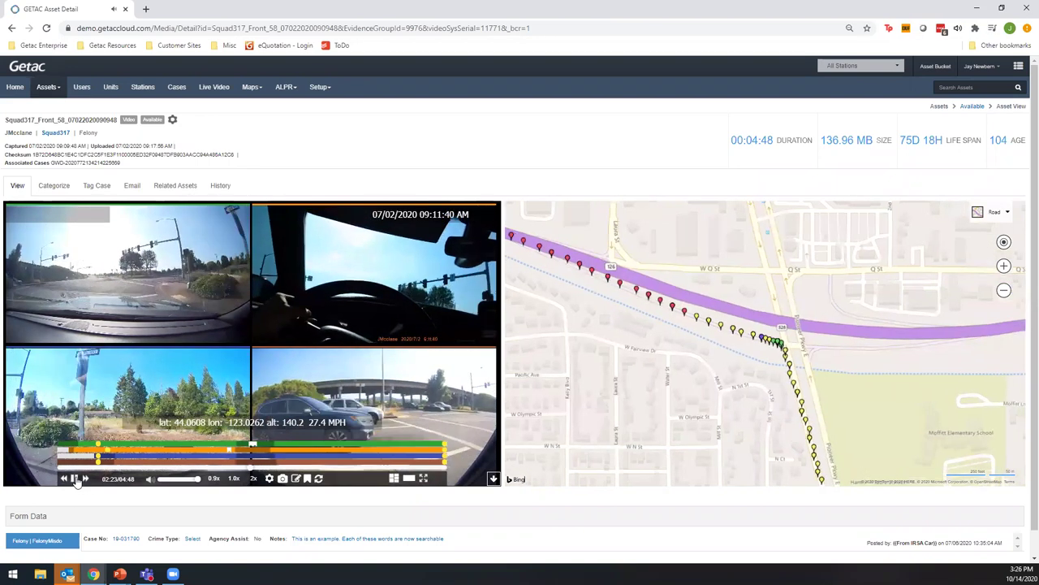
pyautogui.click(73, 479)
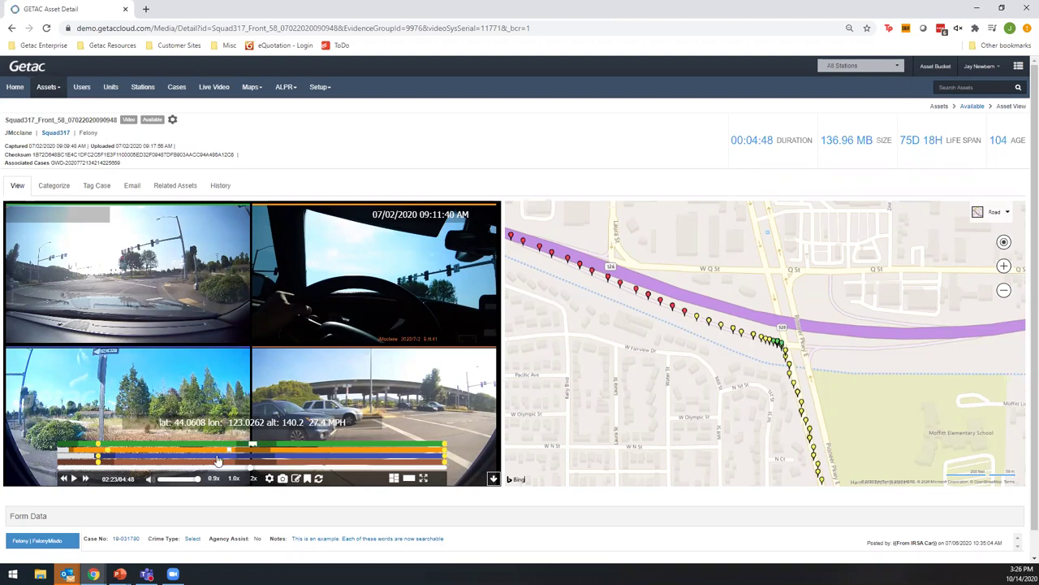
pyautogui.moveTo(221, 457)
# Browse the categories that can be assigned to the video without adding one
pyautogui.click(54, 186)
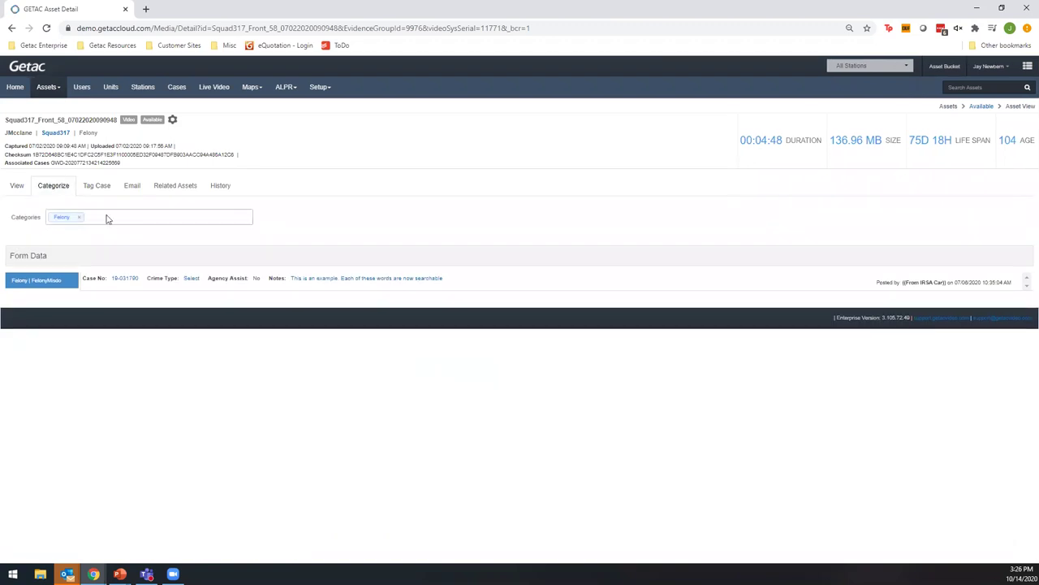
pyautogui.click(88, 216)
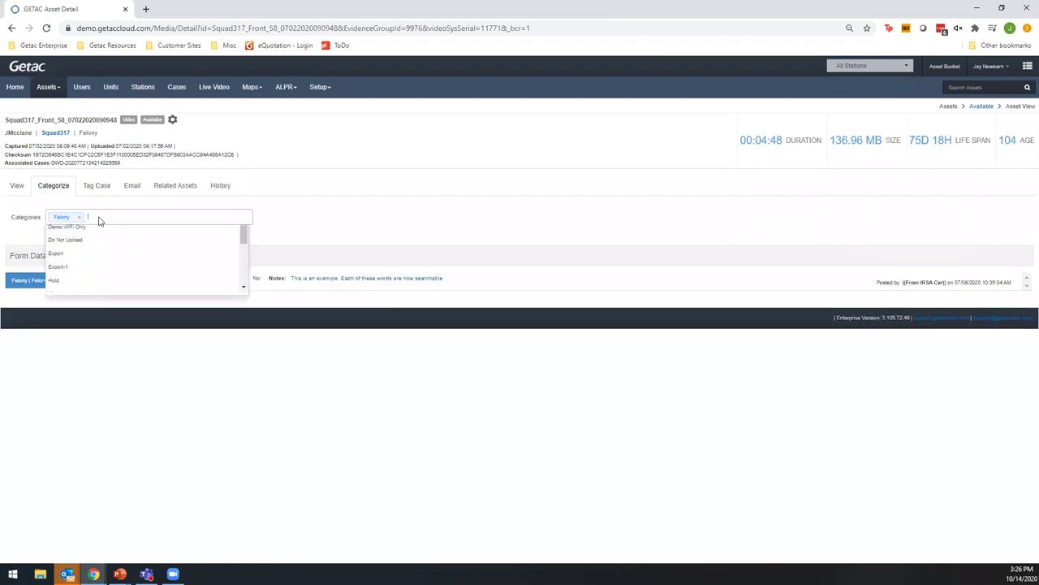
pyautogui.scroll(-5, 169, 252)
pyautogui.scroll(5, 169, 252)
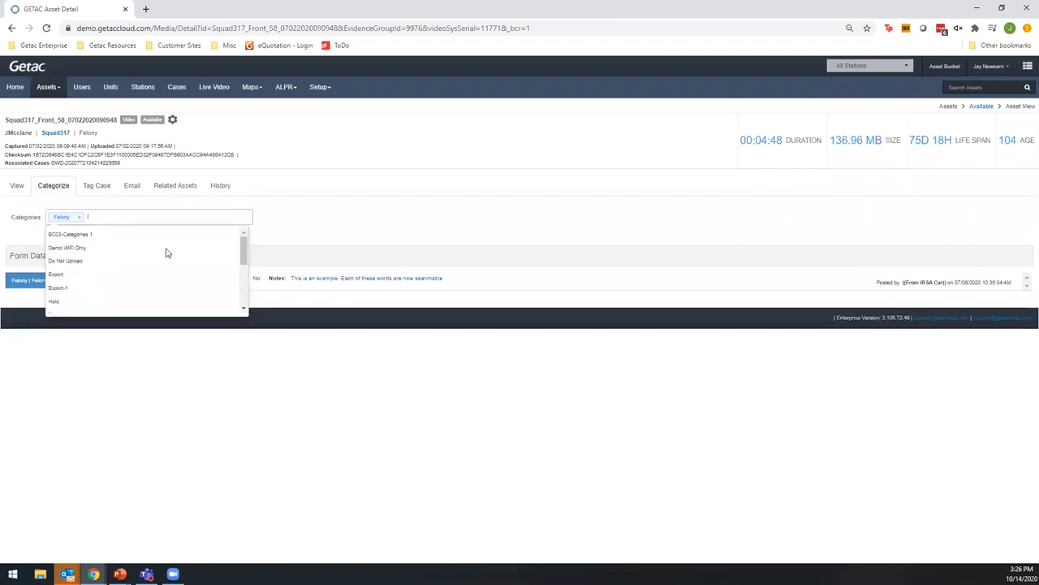
pyautogui.click(366, 210)
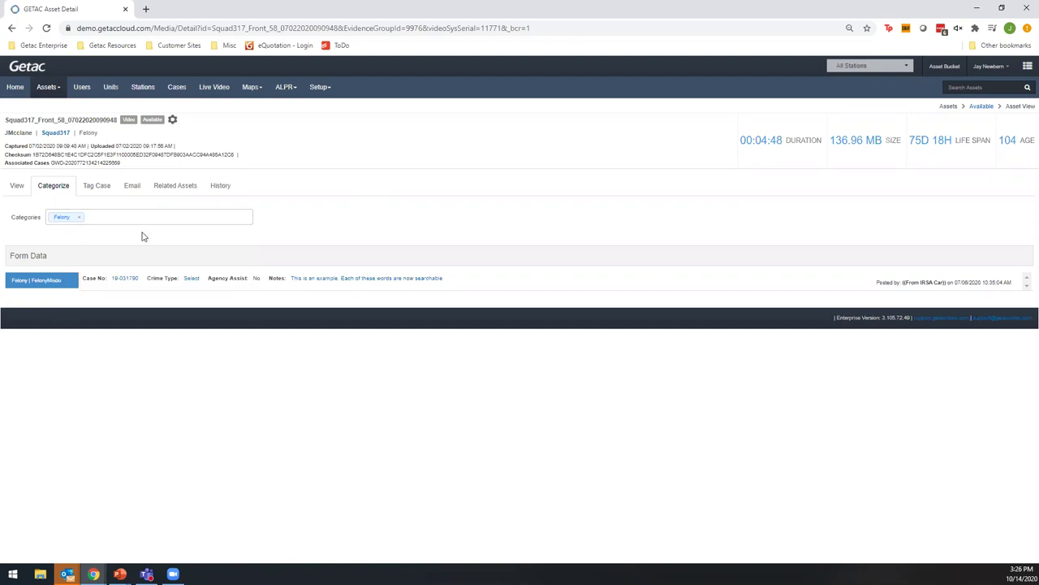
# Review the video's email sharing options, turning Downloadable off and back on
pyautogui.click(132, 186)
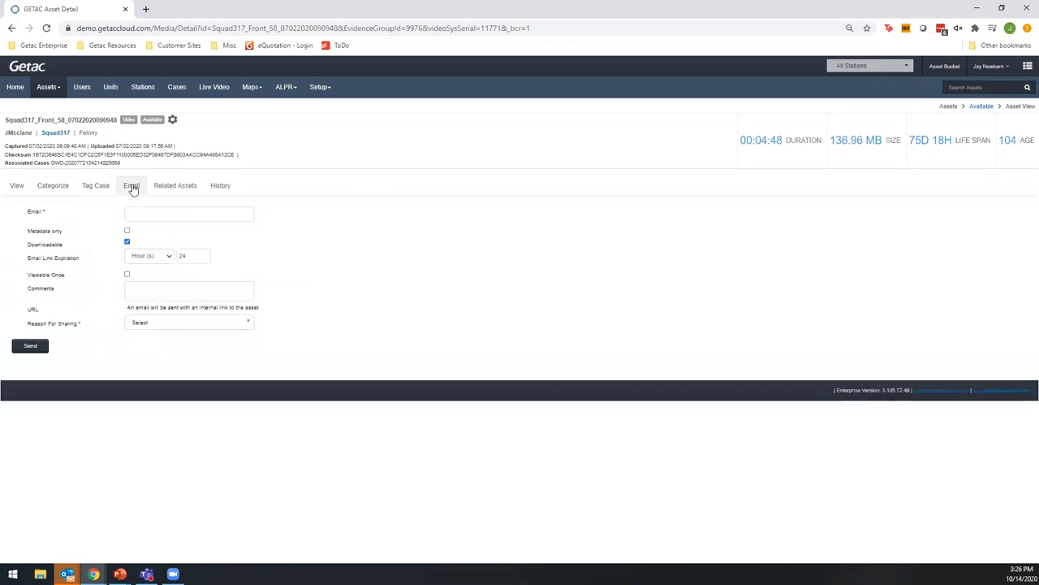
pyautogui.click(173, 218)
pyautogui.click(127, 243)
pyautogui.click(127, 242)
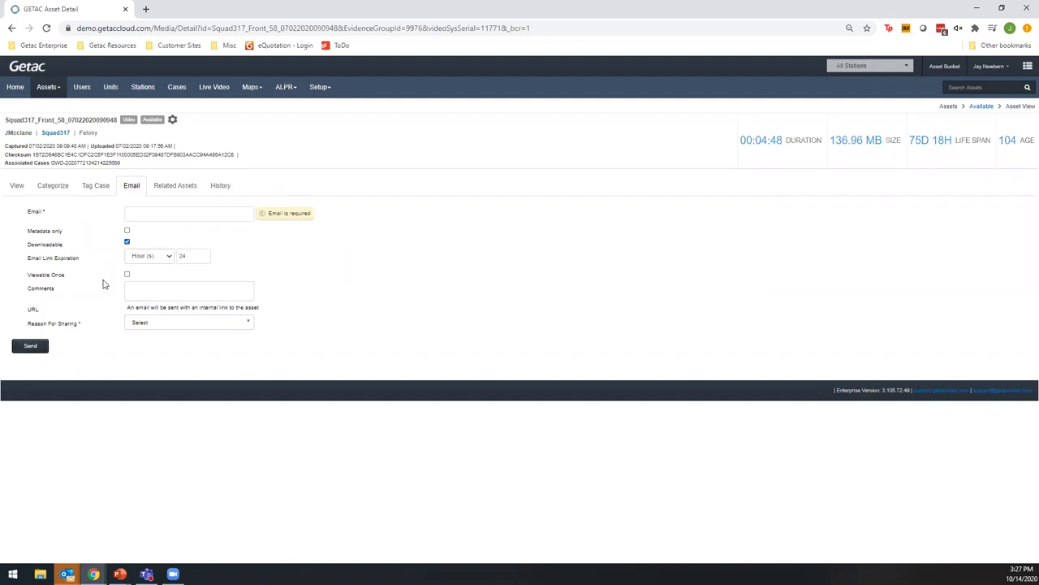
# Examine the video's related assets, including the GPS radius and time stamp search fields
pyautogui.click(165, 188)
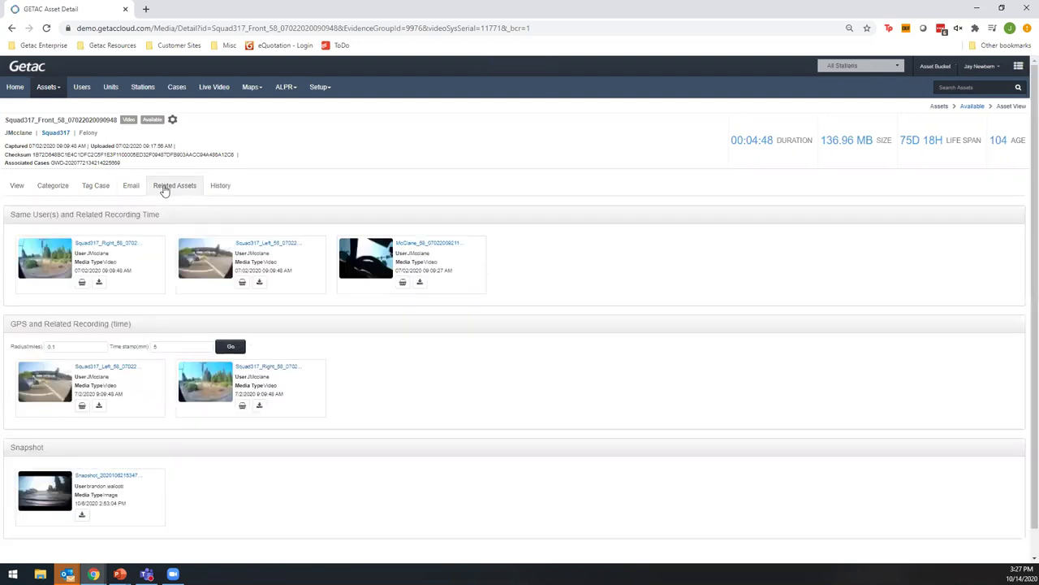
pyautogui.scroll(-1, 414, 325)
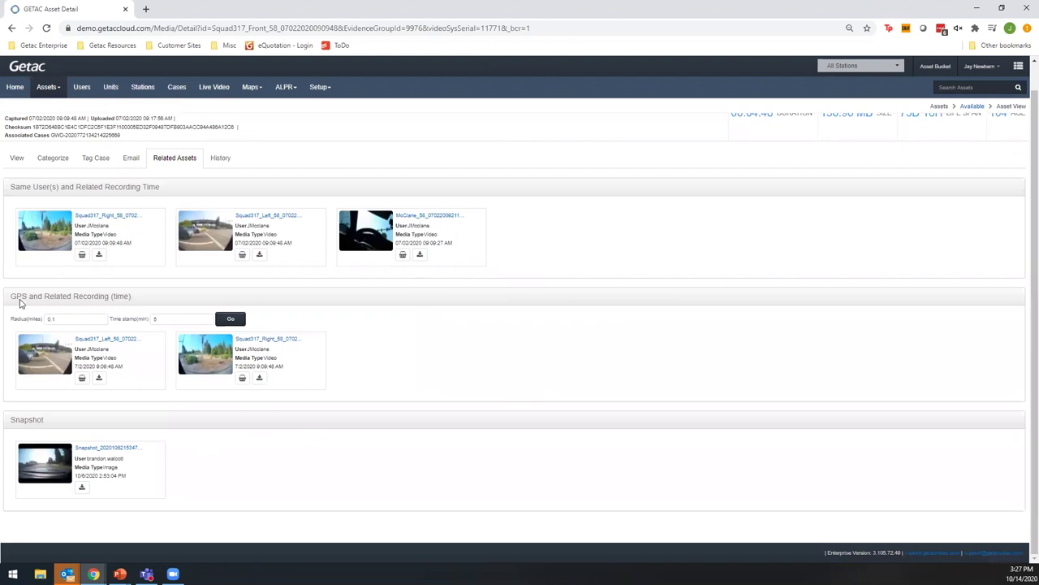
pyautogui.click(66, 319)
pyautogui.moveTo(66, 319); pyautogui.dragTo(45, 319)
pyautogui.press('Tab')
# Examine the video's activity history, highlighting the guest user and the IP address of an external link view
pyautogui.click(225, 161)
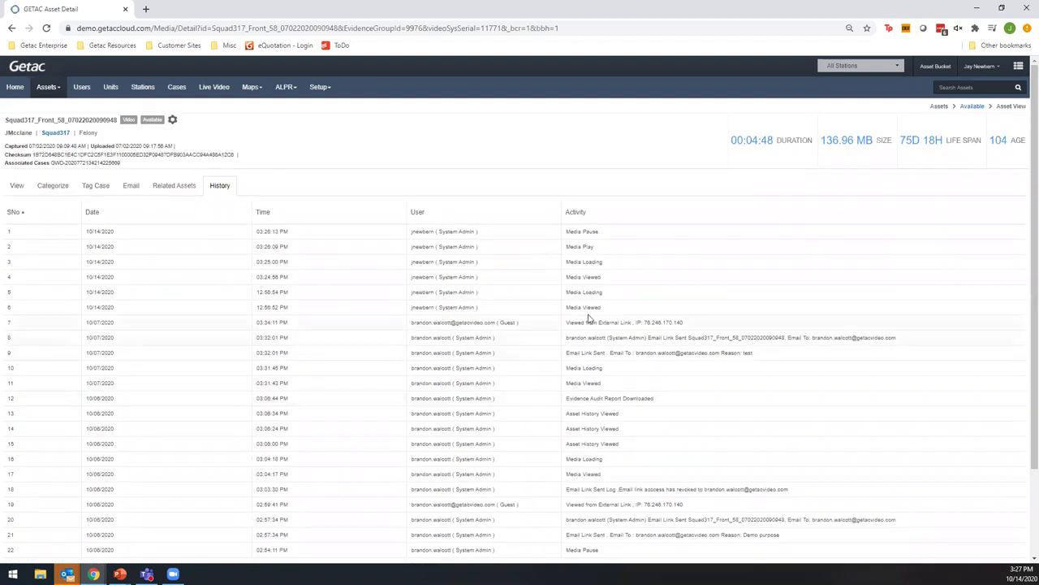
pyautogui.moveTo(520, 323); pyautogui.dragTo(372, 327)
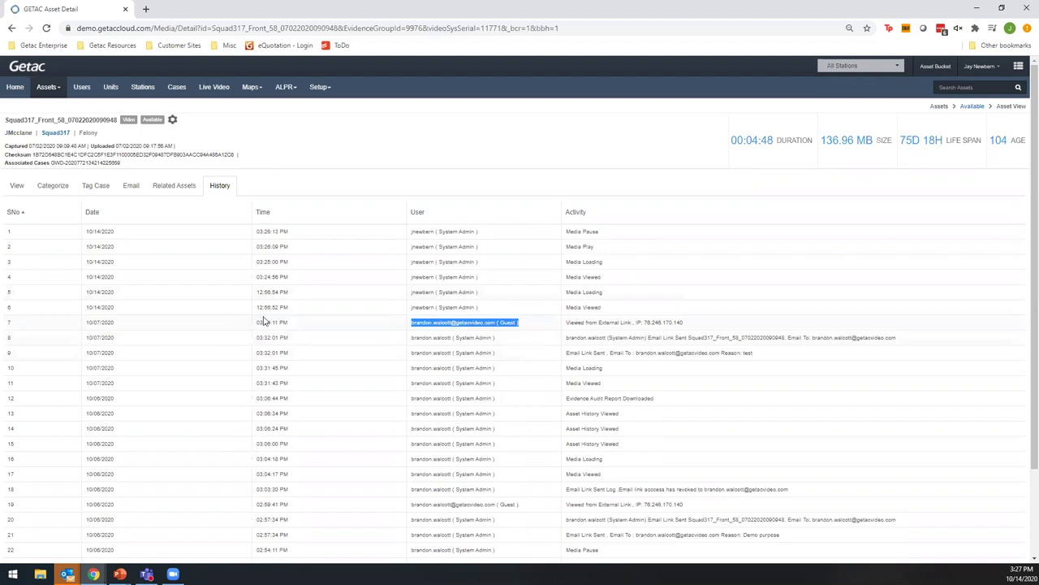
pyautogui.doubleClick(669, 325)
pyautogui.moveTo(668, 325); pyautogui.dragTo(637, 323)
pyautogui.click(594, 334)
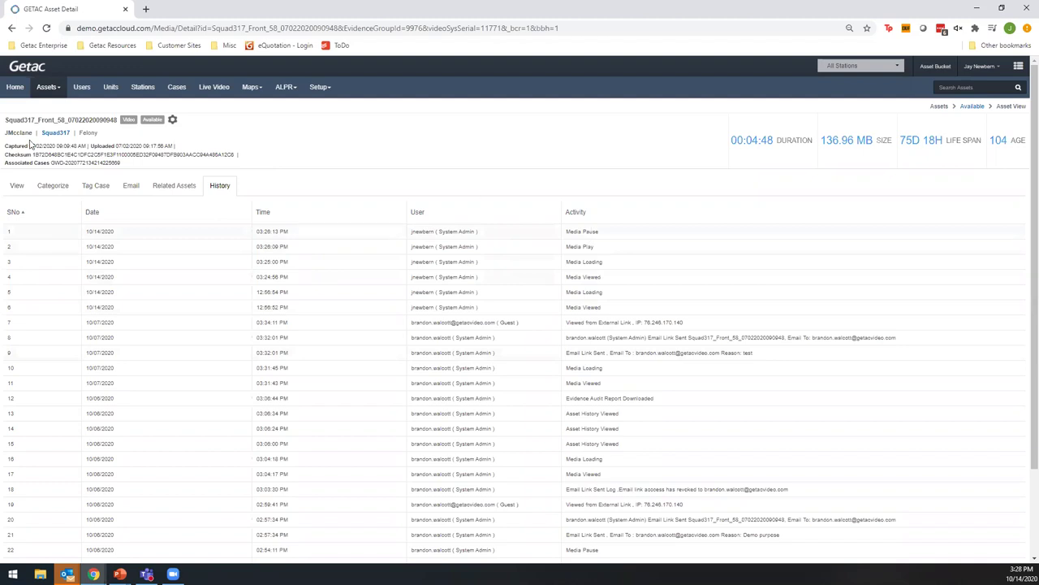
# Return to the list of available assets and review the actions offered for the first video without applying one
pyautogui.click(24, 93)
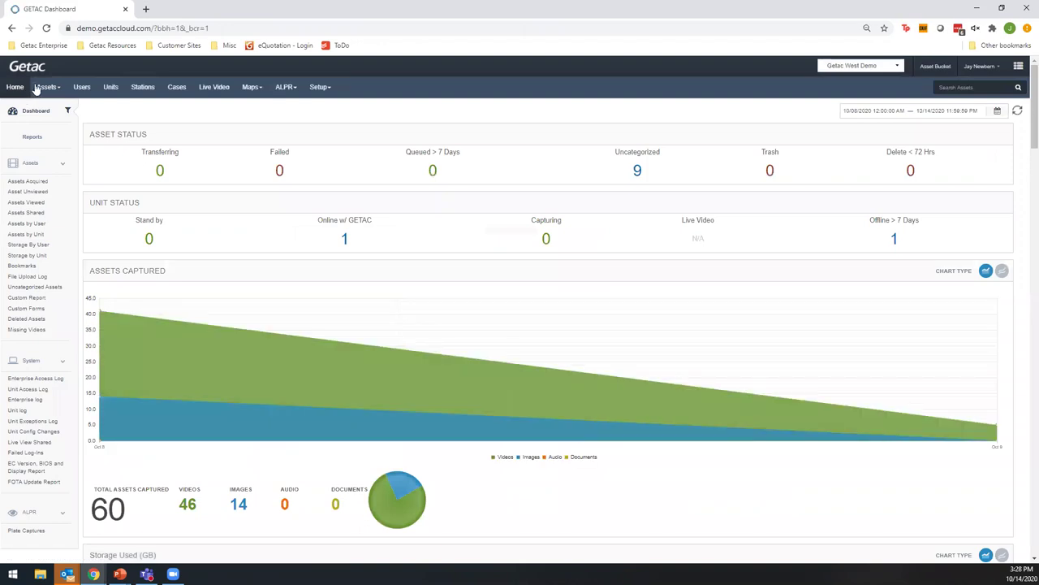
pyautogui.click(47, 87)
pyautogui.click(69, 120)
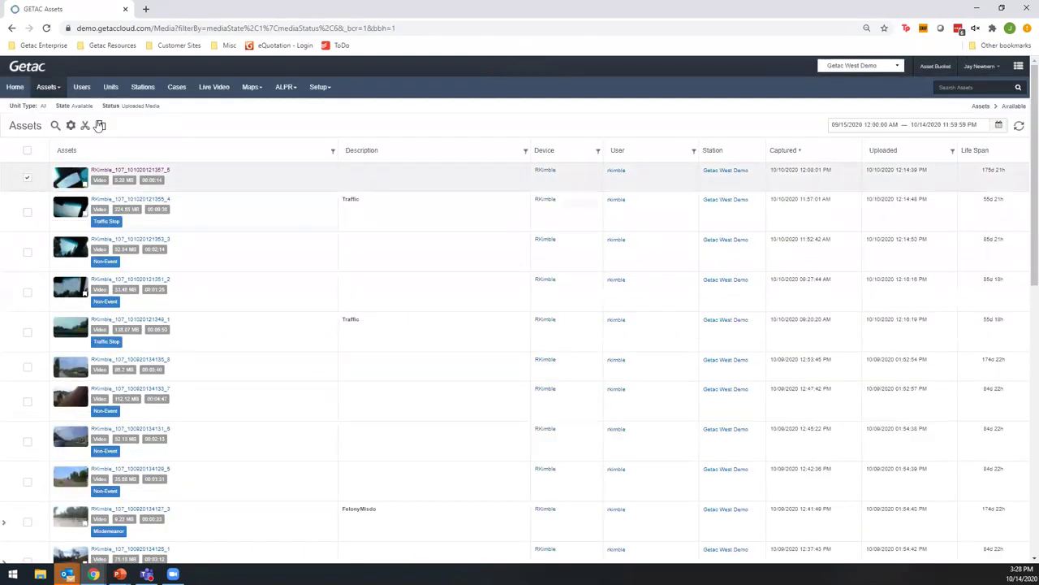
pyautogui.click(70, 126)
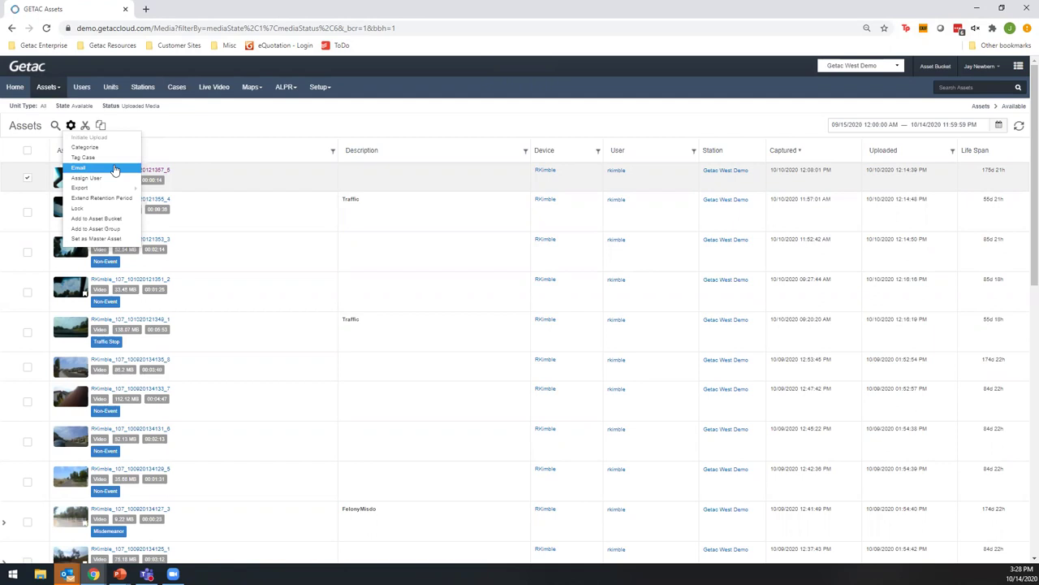
pyautogui.moveTo(117, 188)
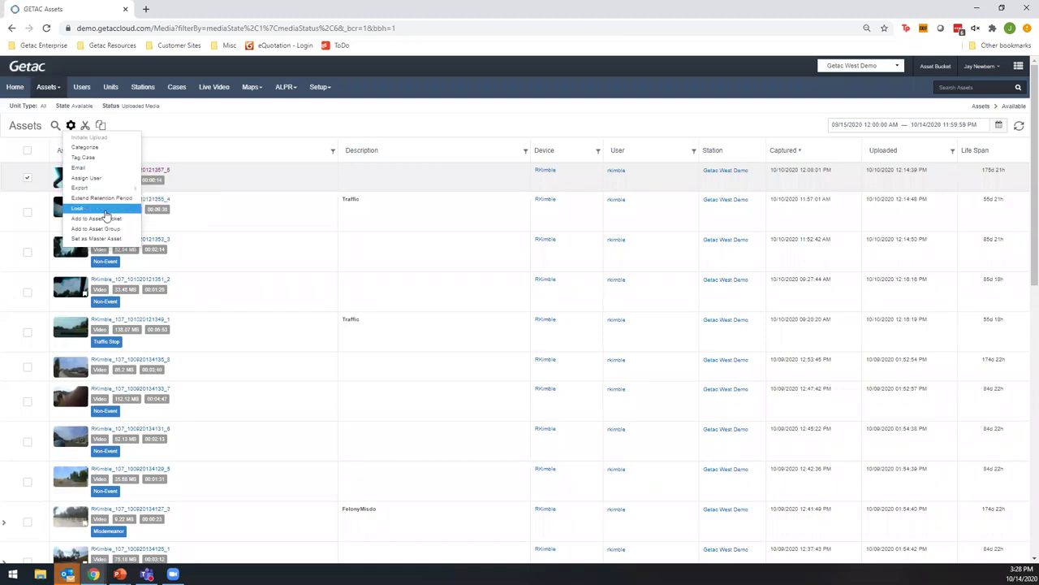
pyautogui.click(323, 119)
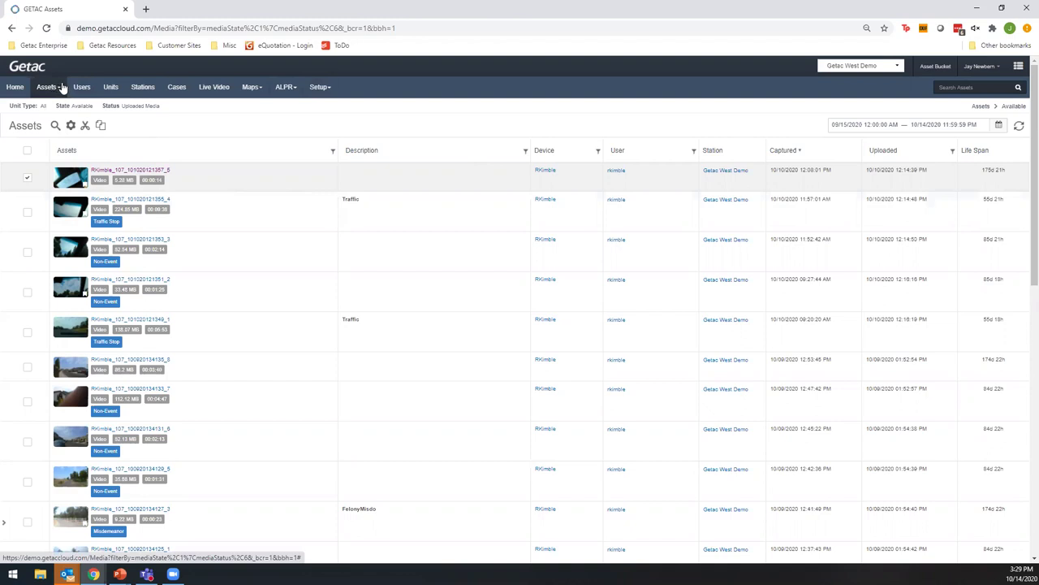
# Open the first video's details and start the Redact export for it
pyautogui.click(120, 171)
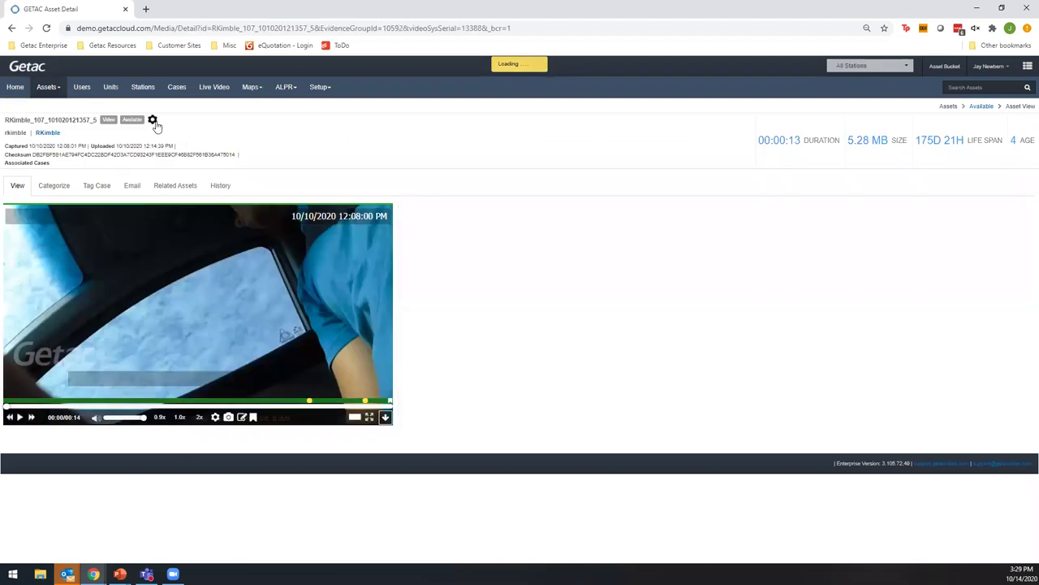
pyautogui.click(152, 120)
pyautogui.moveTo(183, 143)
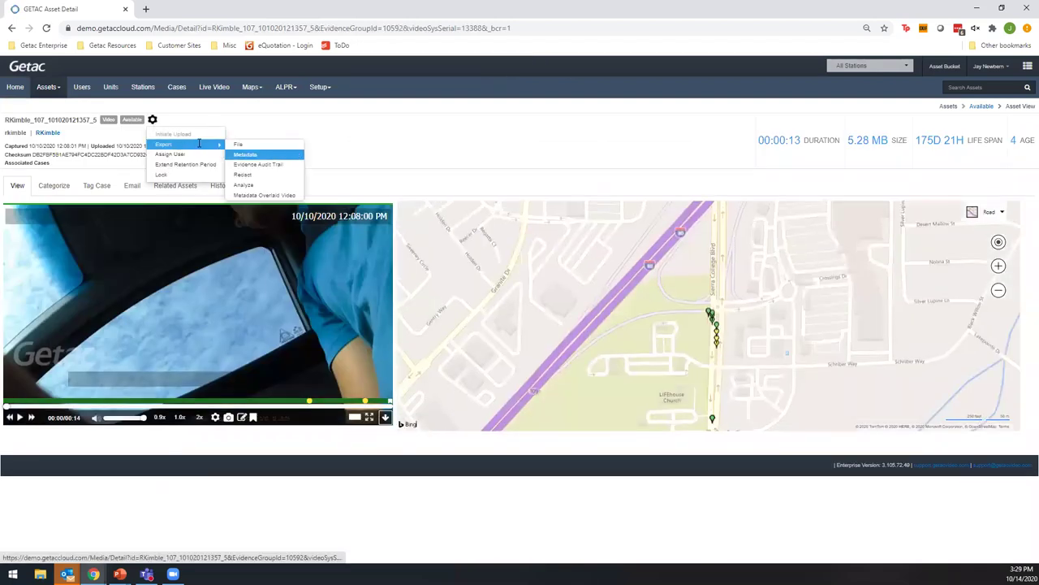
pyautogui.click(273, 179)
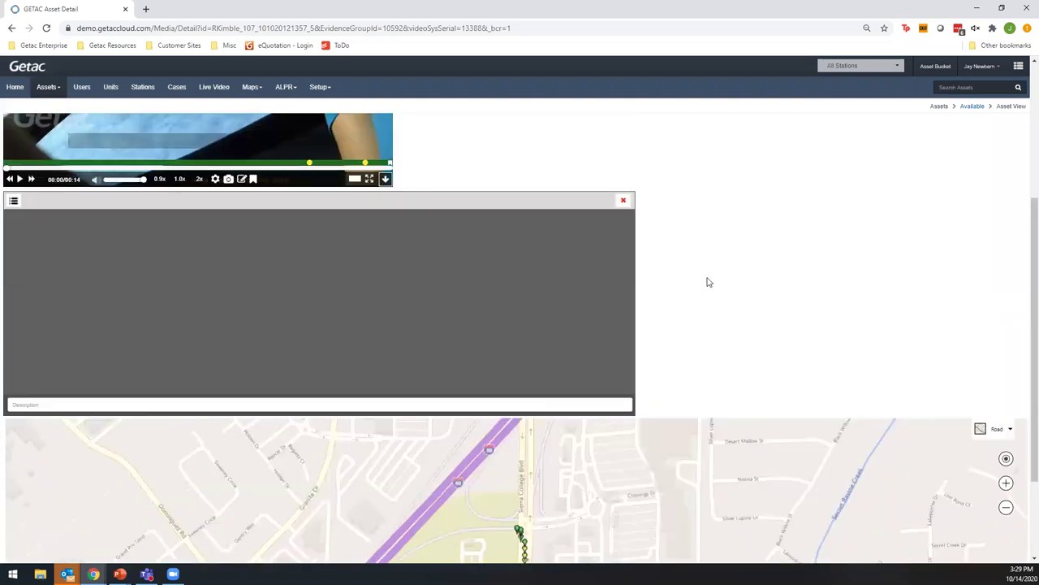
# Add three redaction tracks and set the first one to Blur (Full or Object)
pyautogui.click(18, 198)
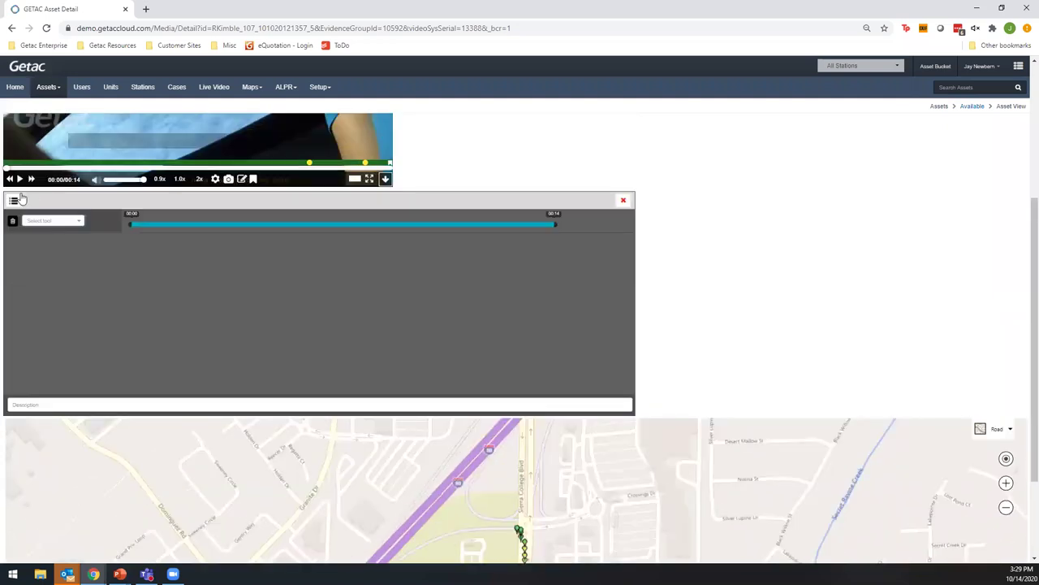
pyautogui.click(18, 198)
pyautogui.click(18, 198)
pyautogui.click(62, 221)
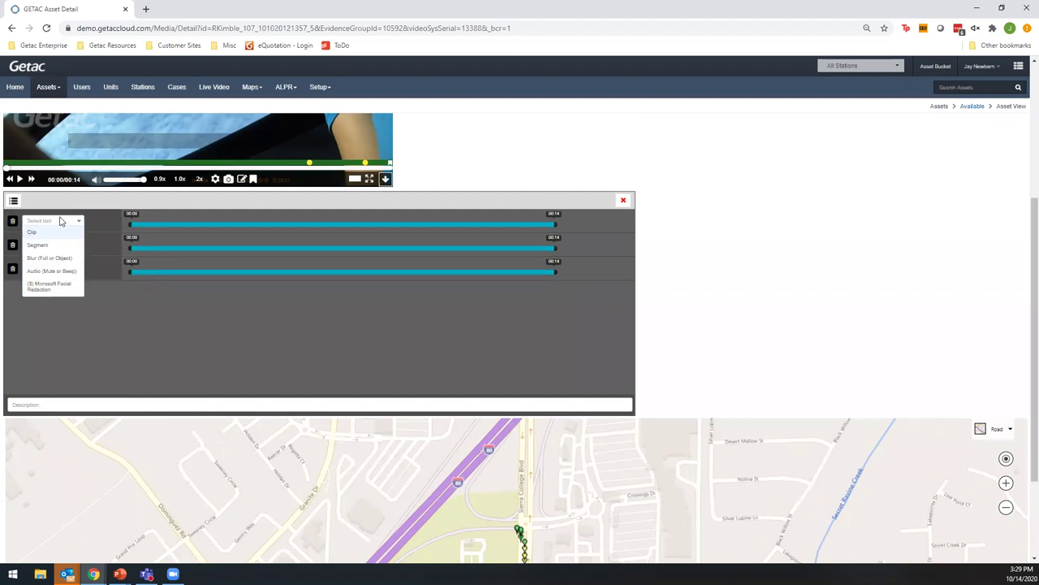
pyautogui.click(64, 258)
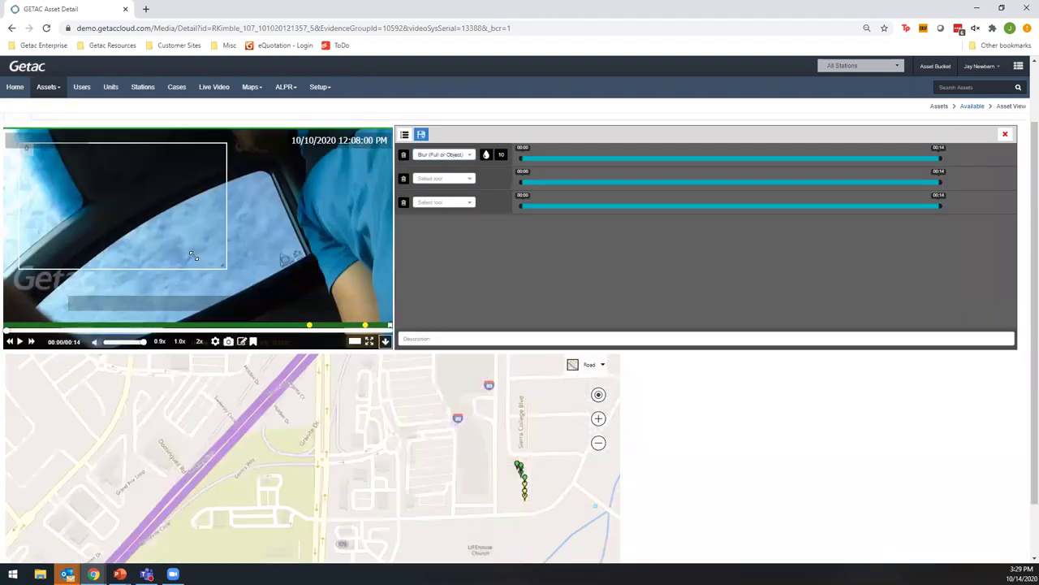
# Shrink the blur box, move it over the upper middle of the video frame, and start the blur at 00:06
pyautogui.moveTo(372, 314); pyautogui.dragTo(229, 272)
pyautogui.moveTo(107, 204); pyautogui.dragTo(328, 185)
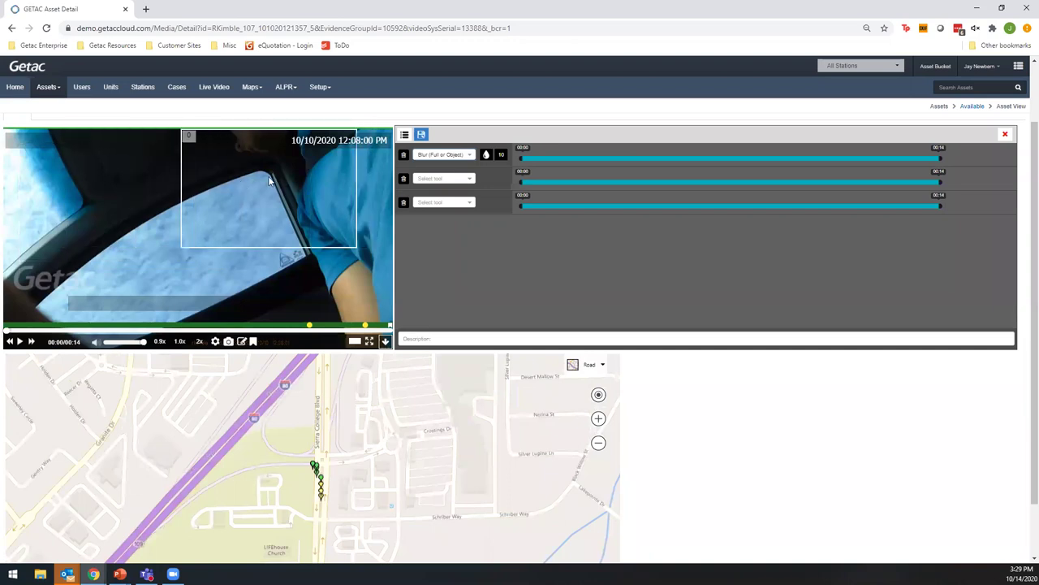
pyautogui.moveTo(355, 245); pyautogui.dragTo(320, 203)
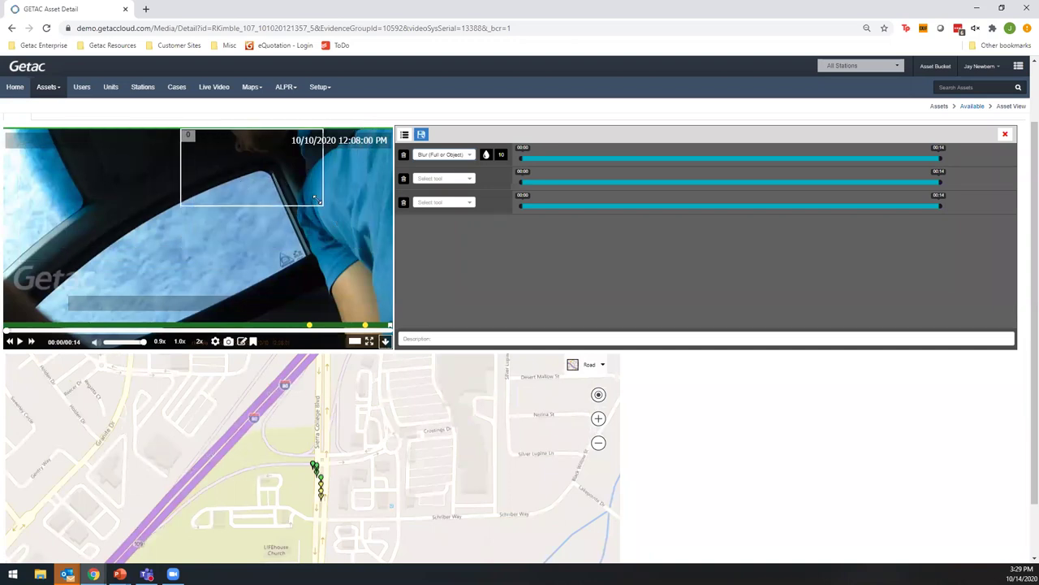
pyautogui.moveTo(524, 157); pyautogui.dragTo(567, 162)
pyautogui.moveTo(672, 153); pyautogui.dragTo(674, 154)
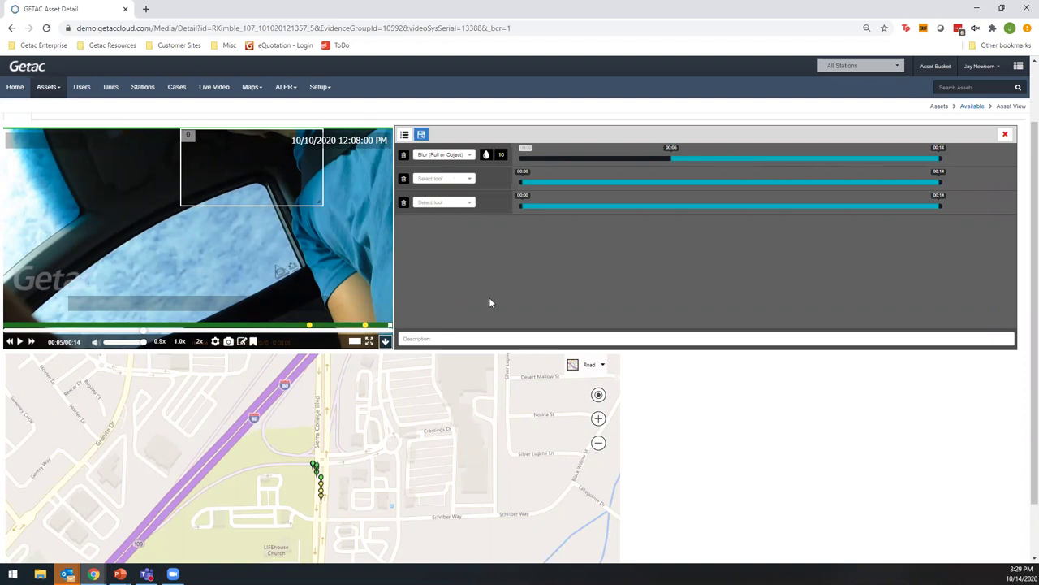
# Leave the video's redaction view and open the Analytics Map
pyautogui.scroll(1, 490, 302)
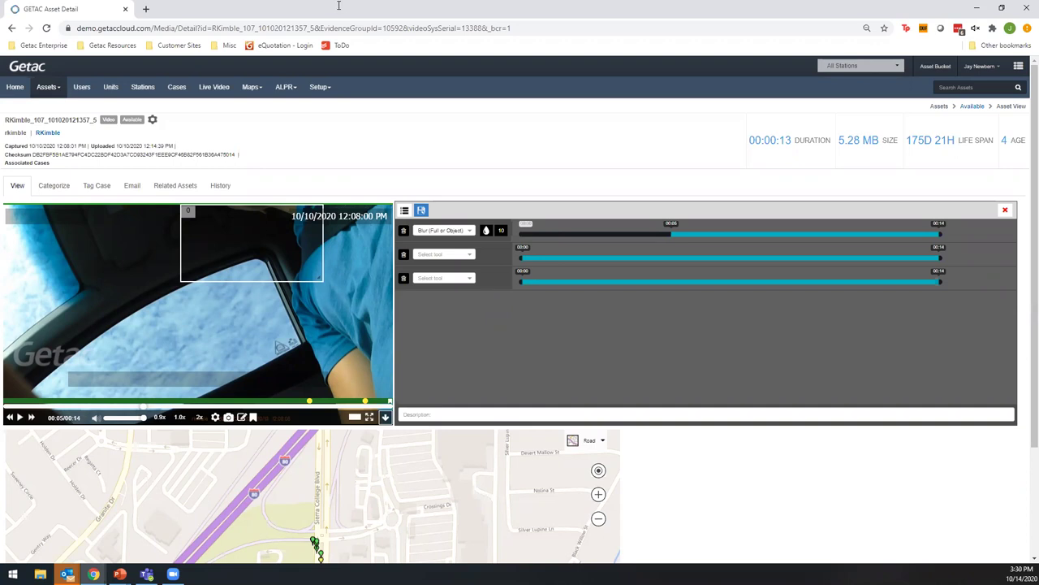
pyautogui.click(251, 87)
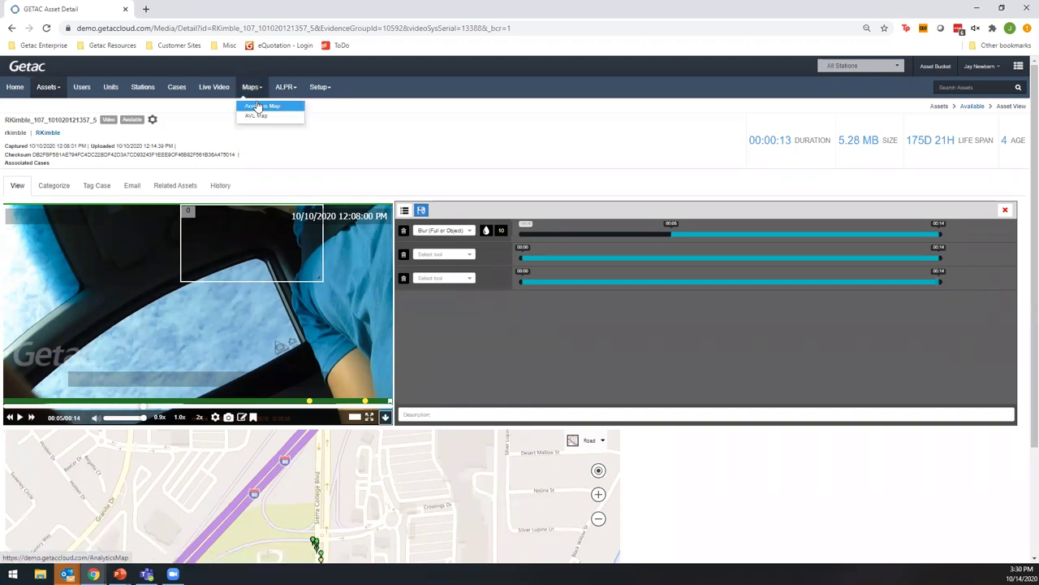
pyautogui.click(258, 106)
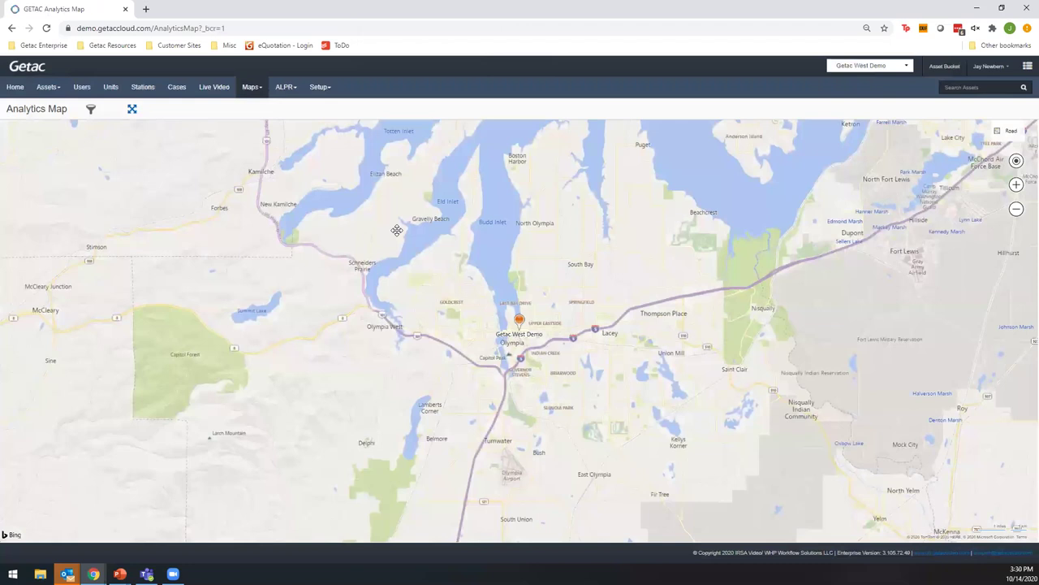
# Search the Analytics Map from 08/03/2020 to 10/14/2020 for the Getac West Demo station and one of its units
pyautogui.click(92, 112)
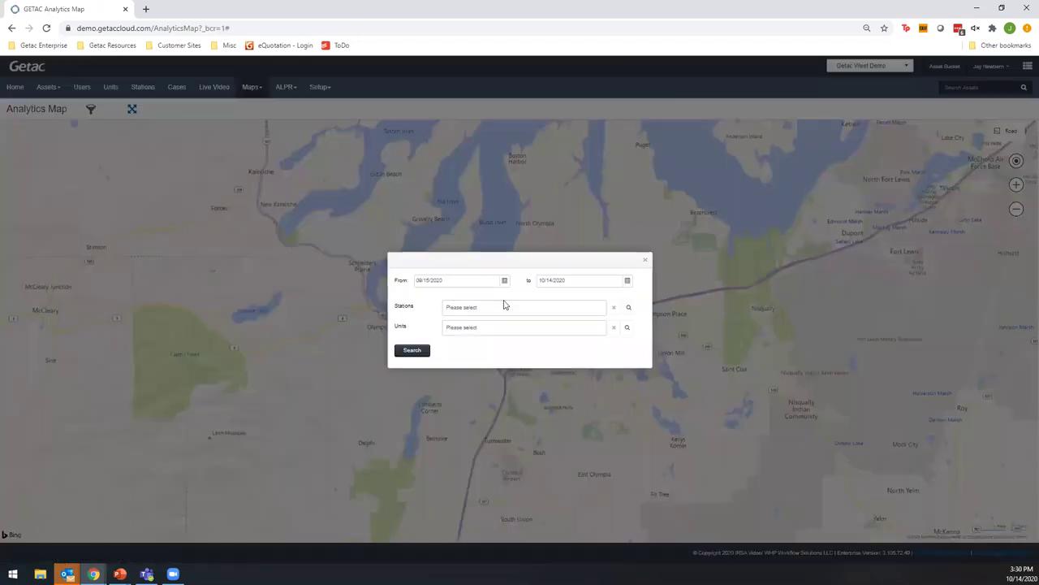
pyautogui.click(500, 280)
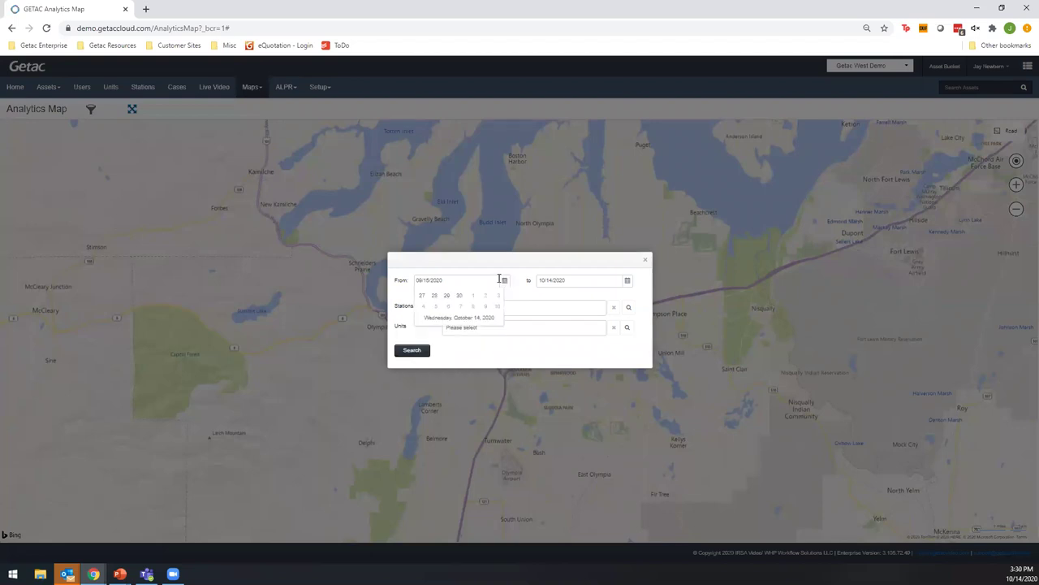
pyautogui.click(421, 295)
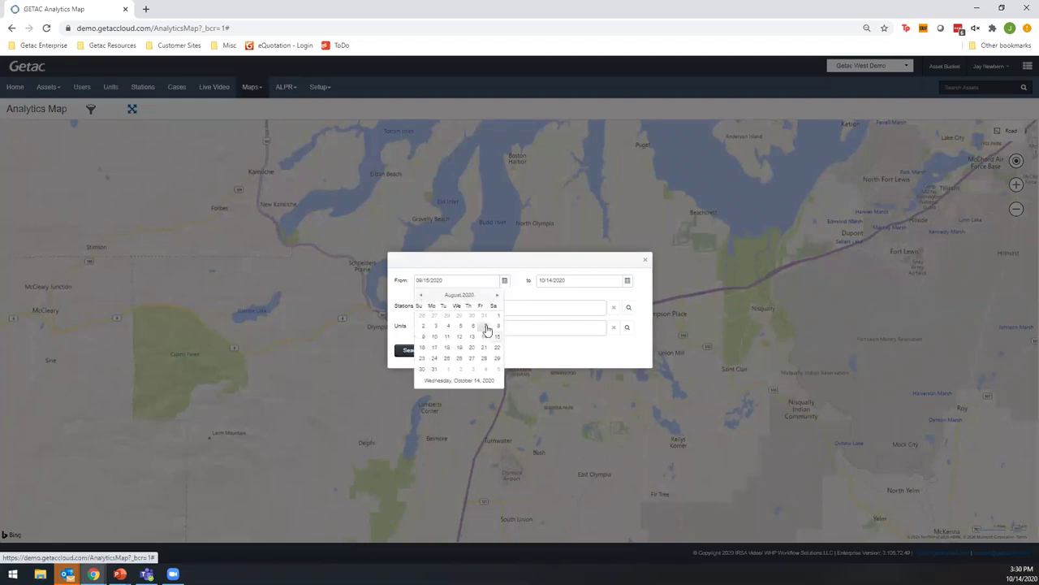
pyautogui.click(435, 325)
pyautogui.click(460, 308)
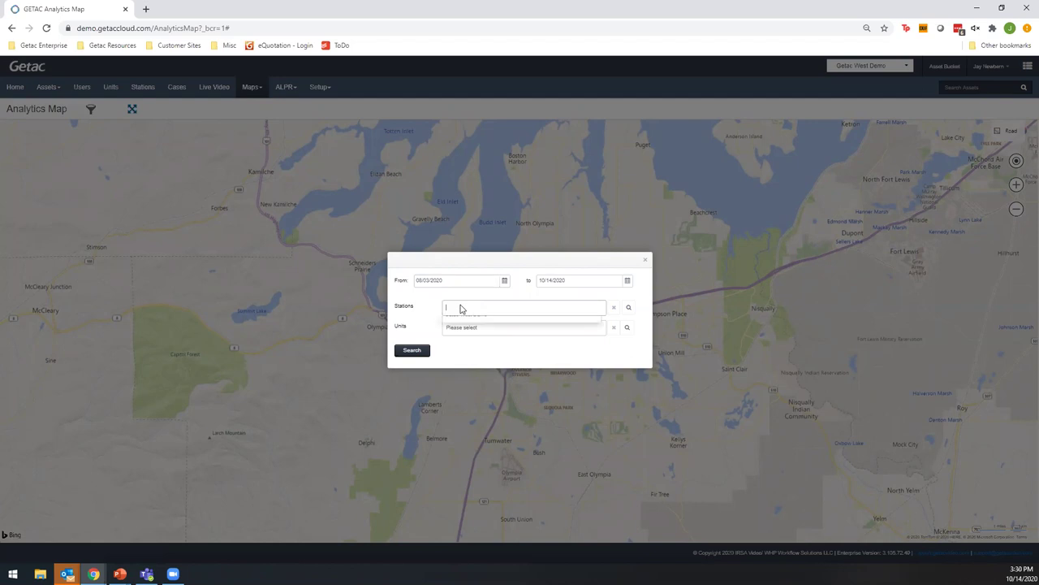
pyautogui.click(469, 327)
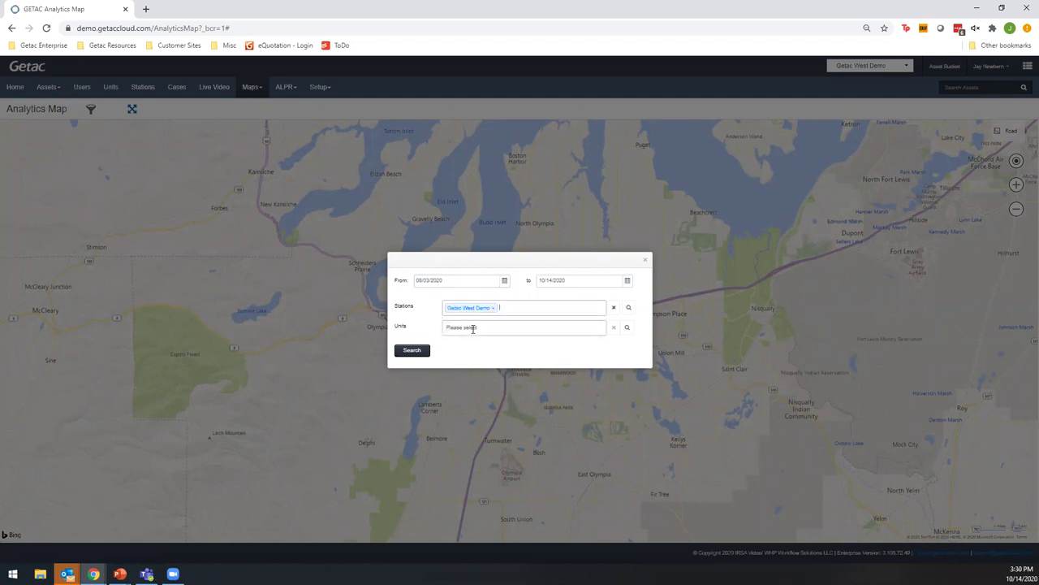
pyautogui.click(473, 329)
pyautogui.click(466, 350)
pyautogui.click(412, 352)
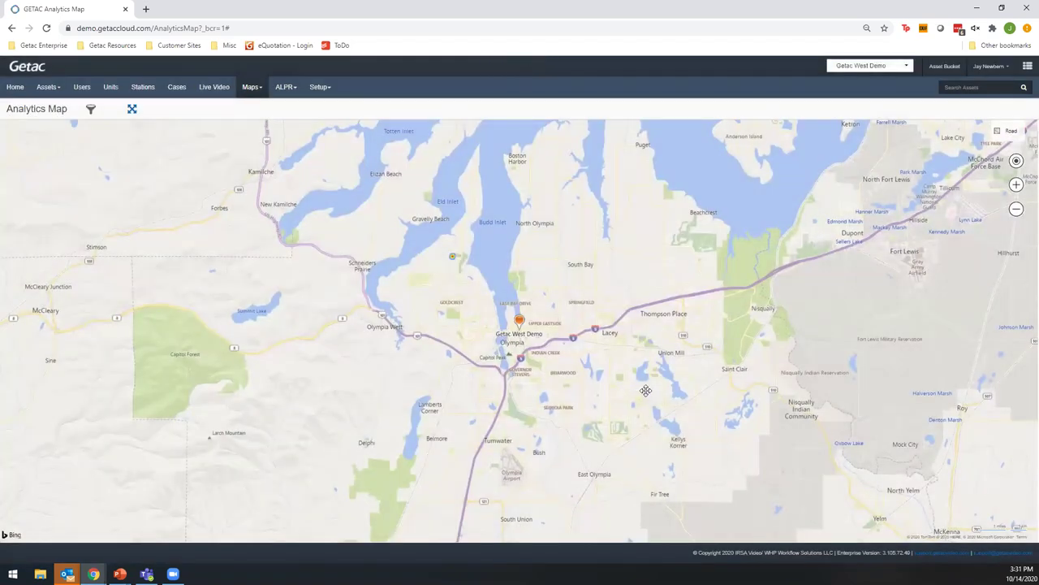
# Examine the mapped search results in the area around the Getac West Demo station
pyautogui.click(1017, 210)
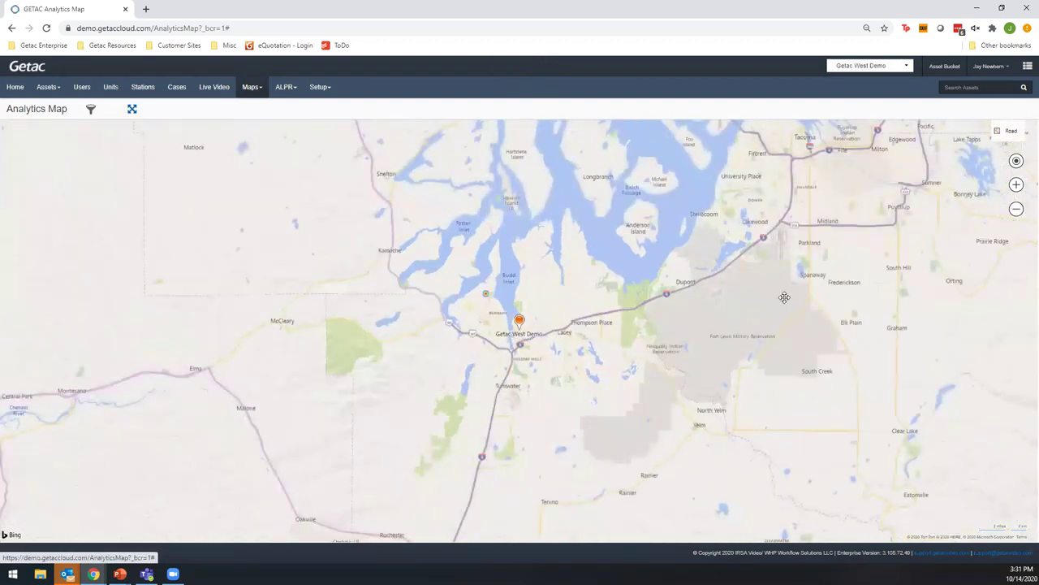
pyautogui.scroll(-1, 784, 297)
pyautogui.scroll(1, 780, 298)
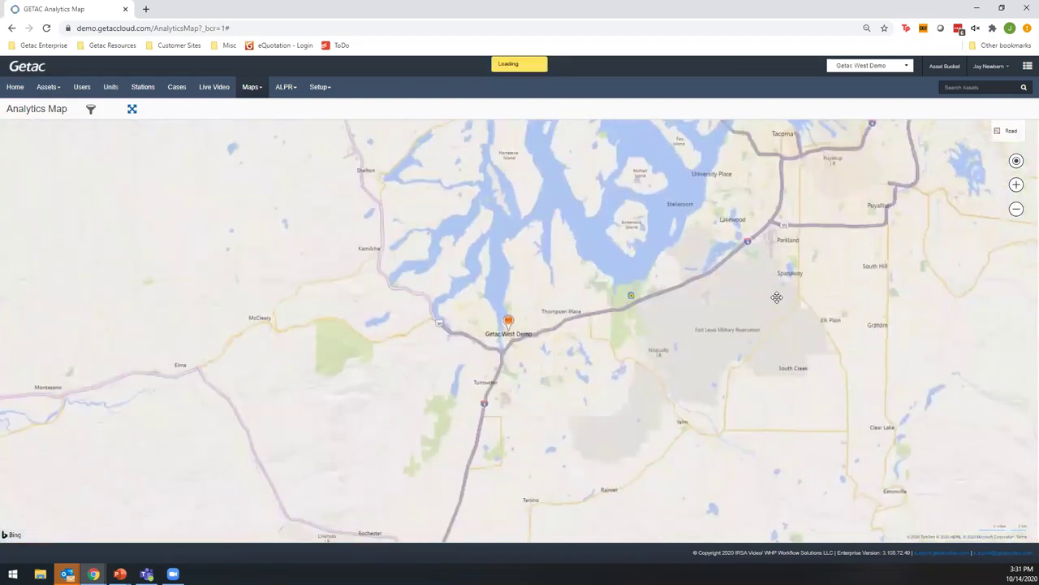
pyautogui.scroll(1, 774, 295)
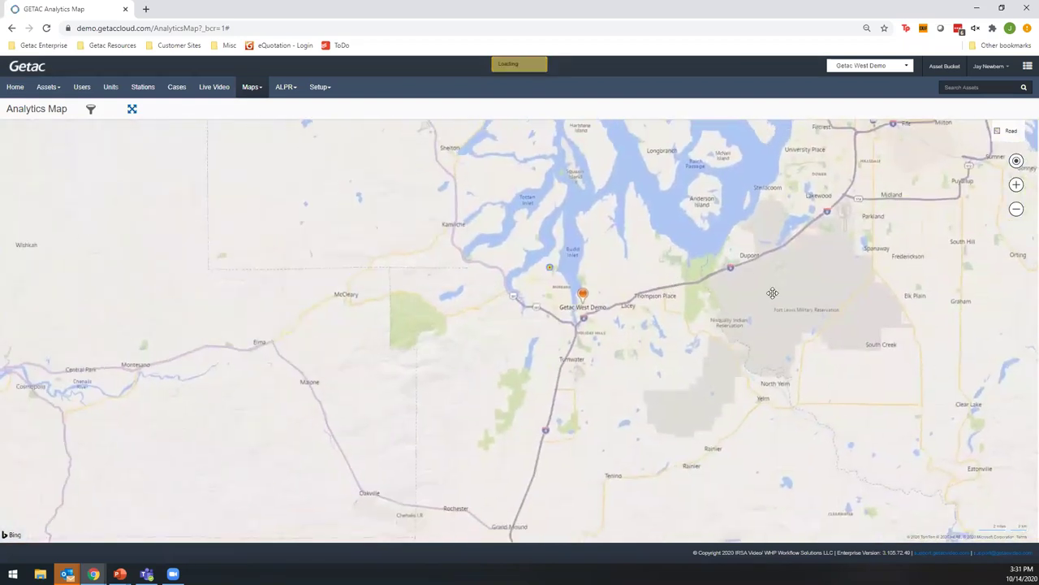
pyautogui.click(1016, 186)
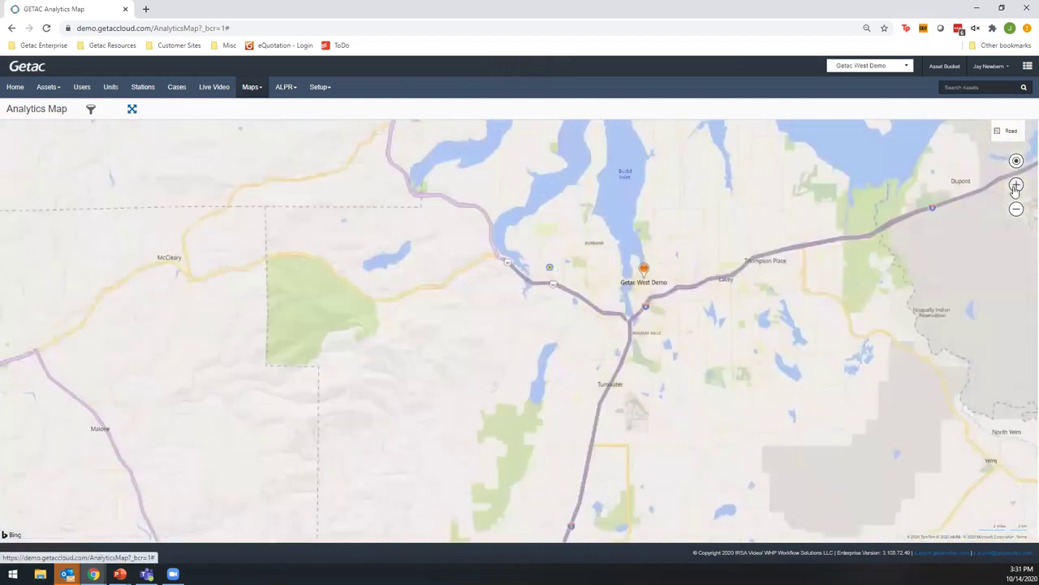